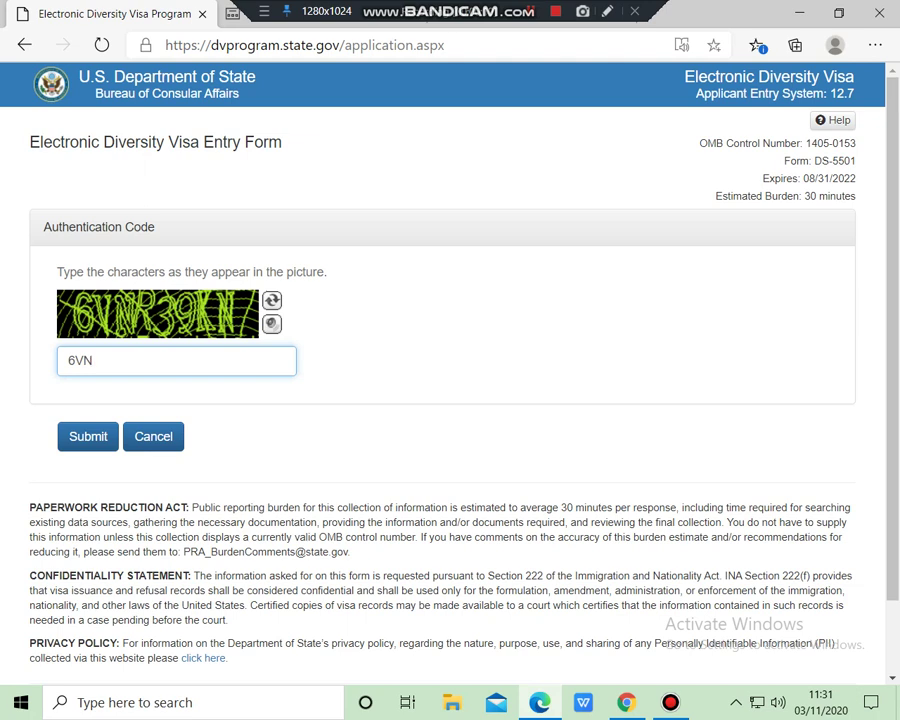
# Type a partial authentication code, then erase it and browse the earlier code suggestions
pyautogui.write('R39KN')
pyautogui.press('BackSpace')
pyautogui.press('BackSpace')
pyautogui.press('BackSpace')
pyautogui.press('BackSpace')
pyautogui.press('BackSpace')
pyautogui.press('BackSpace')
pyautogui.press('BackSpace')
pyautogui.press('BackSpace')
pyautogui.press('Down')
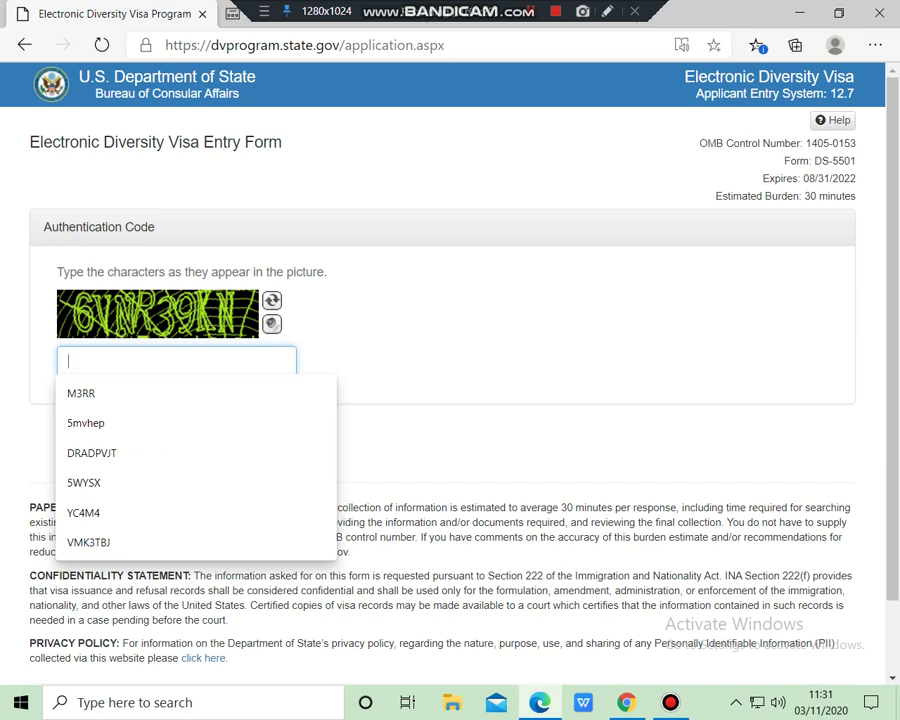
pyautogui.press('Down')
pyautogui.press('Down')
pyautogui.press('Down')
pyautogui.press('Up')
pyautogui.press('Up')
pyautogui.press('Up')
pyautogui.press('Down')
pyautogui.press('Up')
pyautogui.press('Tab')
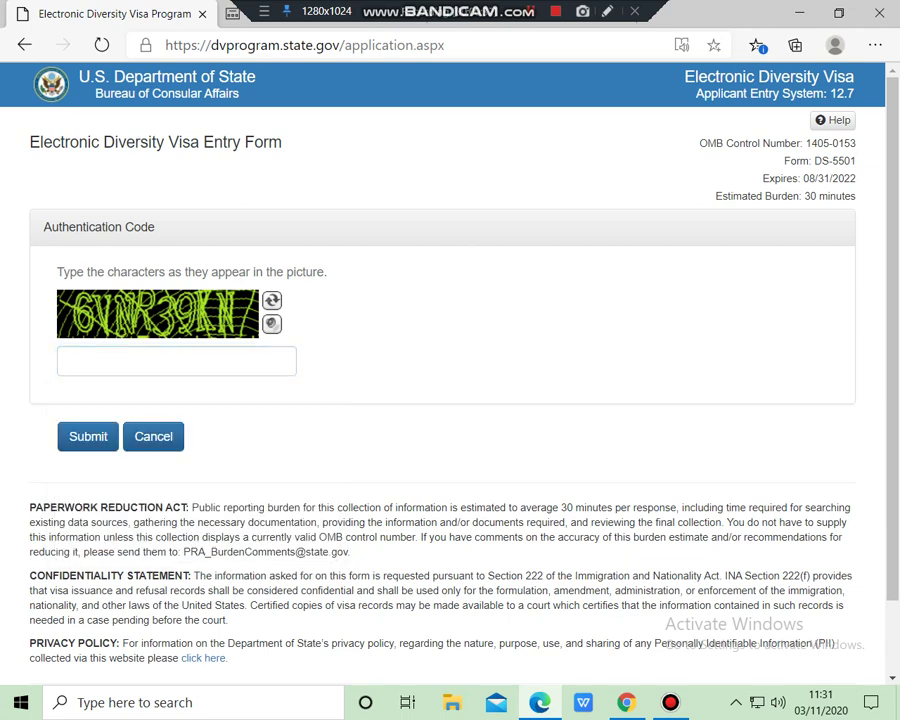
# Enter the full authentication code from the picture and submit it
pyautogui.hotkey('shift', 'Tab')
pyautogui.press('Down')
pyautogui.press('Escape')
pyautogui.press('Tab')
pyautogui.hotkey('shift', 'Tab')
pyautogui.press('Down')
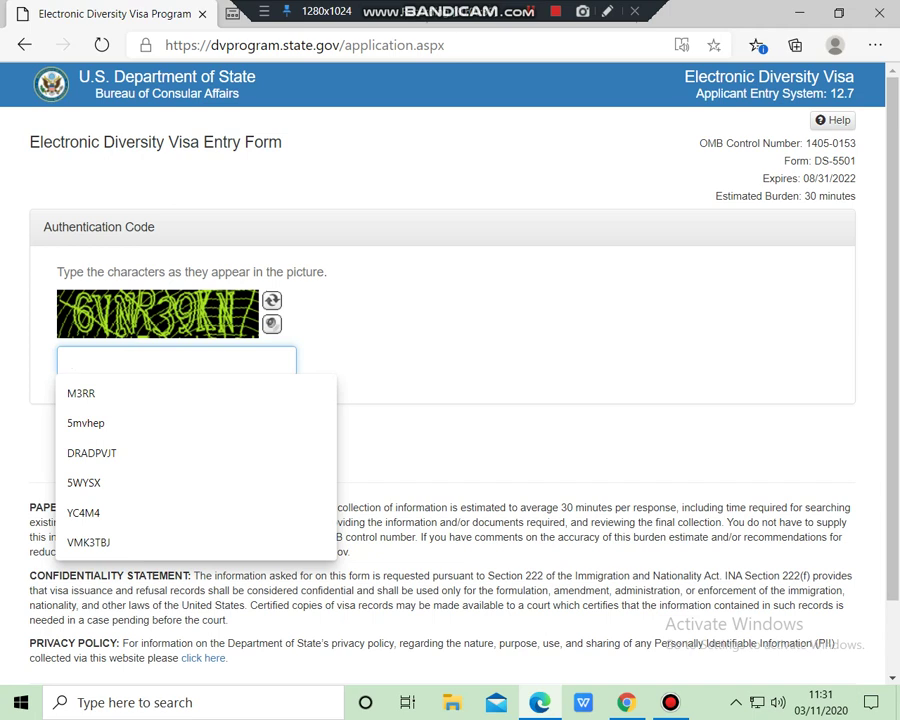
pyautogui.write('6')
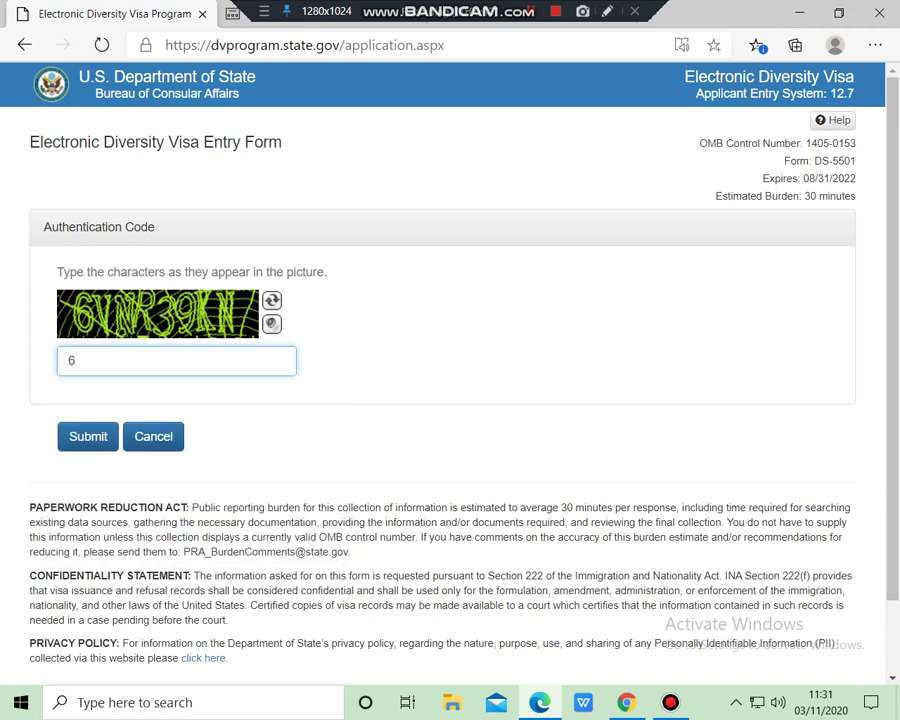
pyautogui.write('VNR39KN')
pyautogui.press('Return')
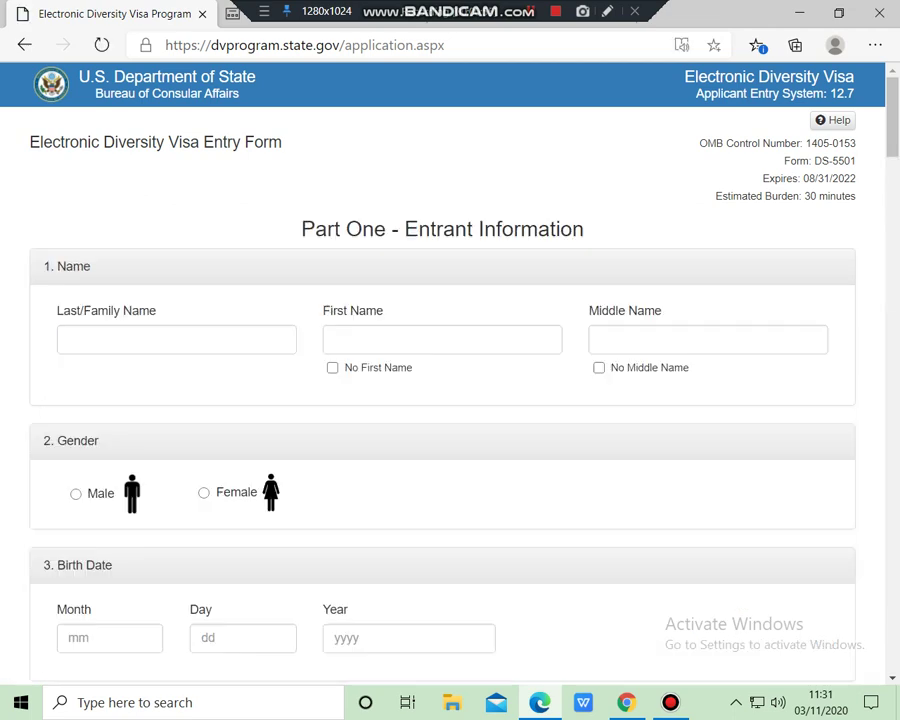
# Type a surname in Last/Family Name and autofill the first and middle names from a saved suggestion
pyautogui.click(110, 340)
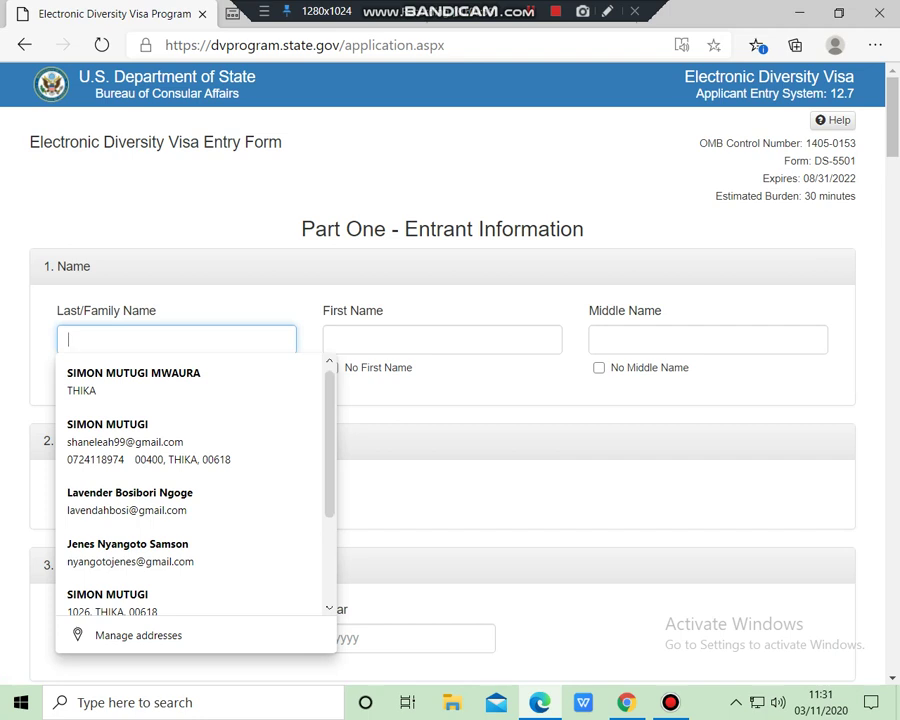
pyautogui.press('Escape')
pyautogui.click(110, 340)
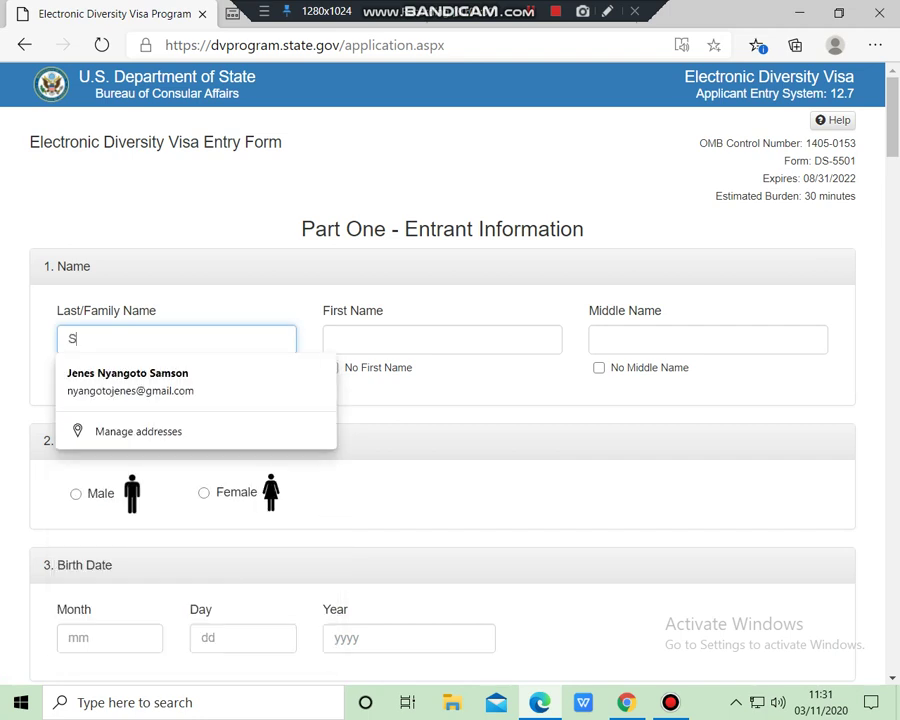
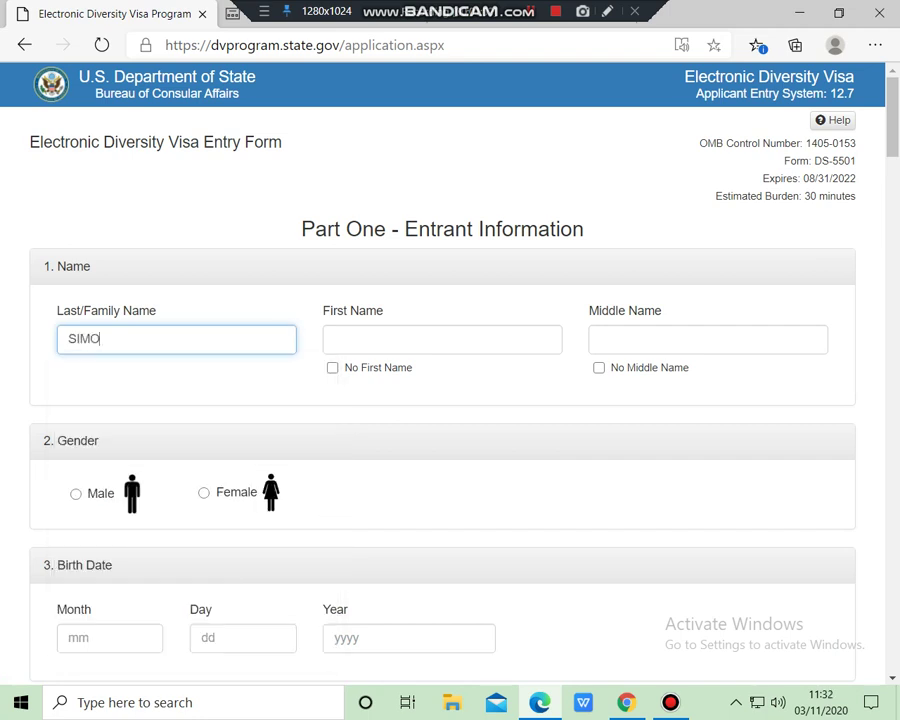
pyautogui.click(380, 339)
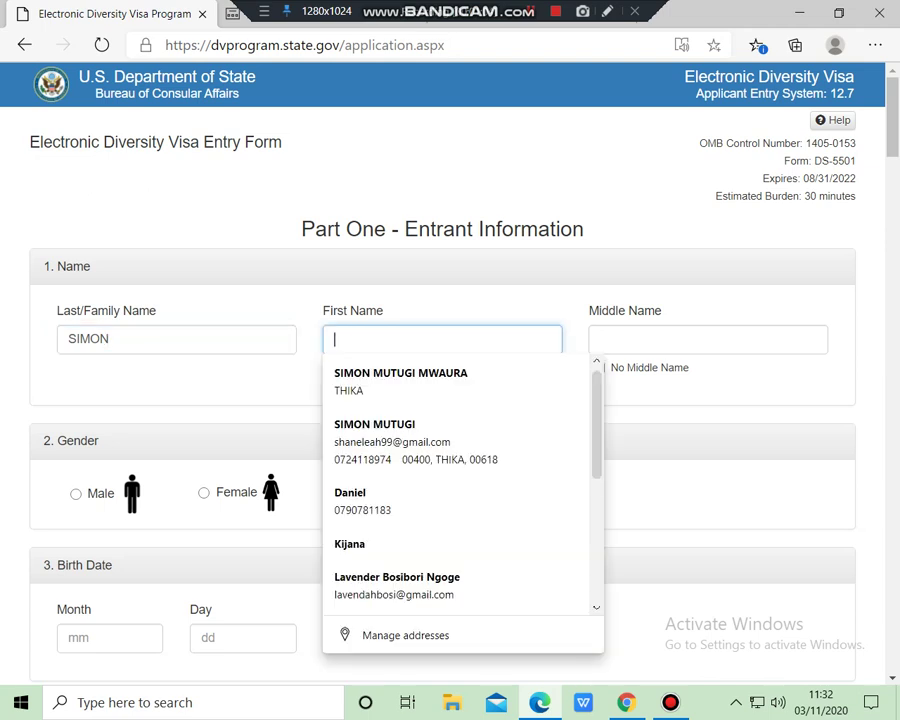
pyautogui.press('Down')
pyautogui.press('Return')
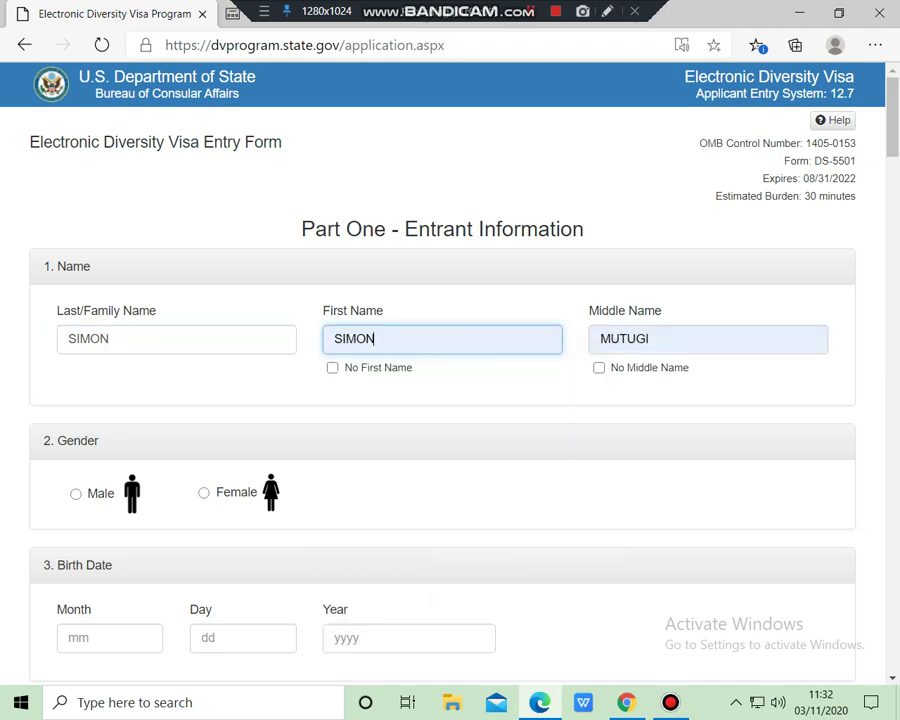
# Replace the wrong last name with the entrant's correct surname and check the first and middle names
pyautogui.click(109, 339)
pyautogui.press('BackSpace')
pyautogui.press('BackSpace')
pyautogui.press('BackSpace')
pyautogui.press('BackSpace')
pyautogui.press('BackSpace')
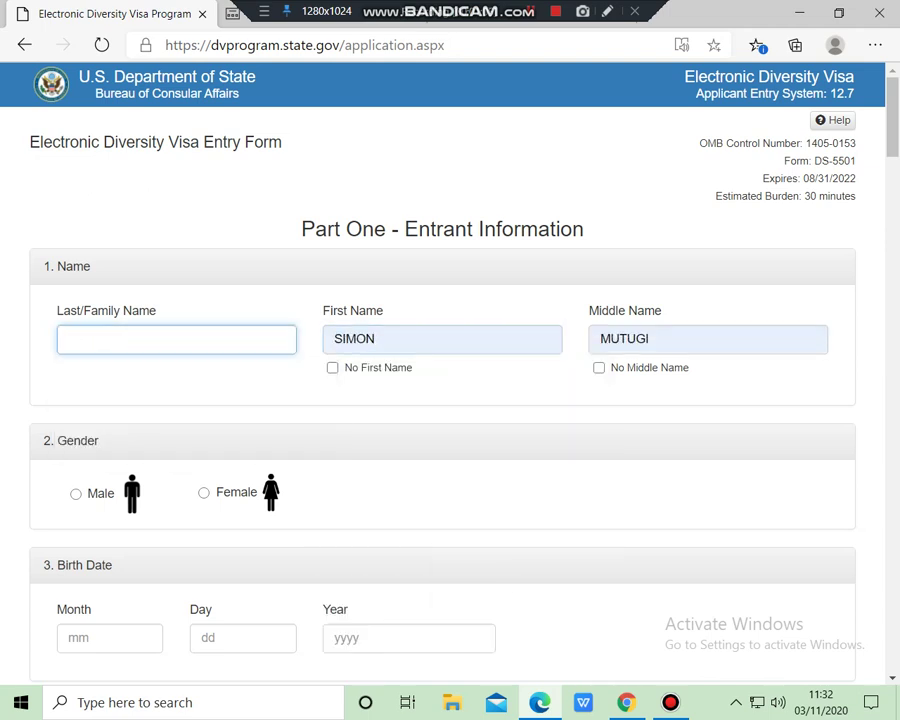
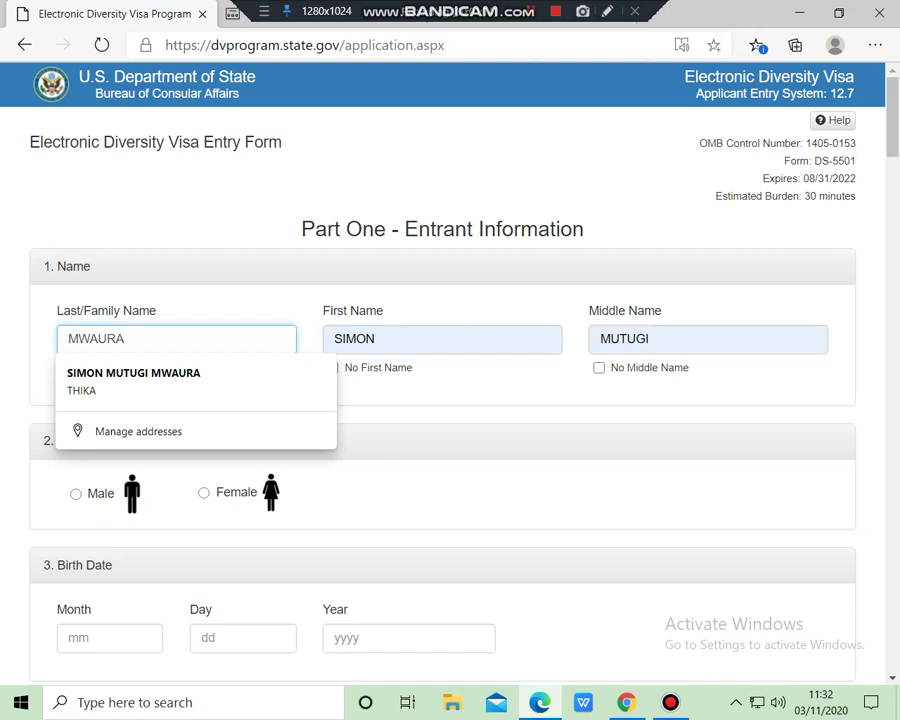
pyautogui.click(375, 338)
pyautogui.click(650, 338)
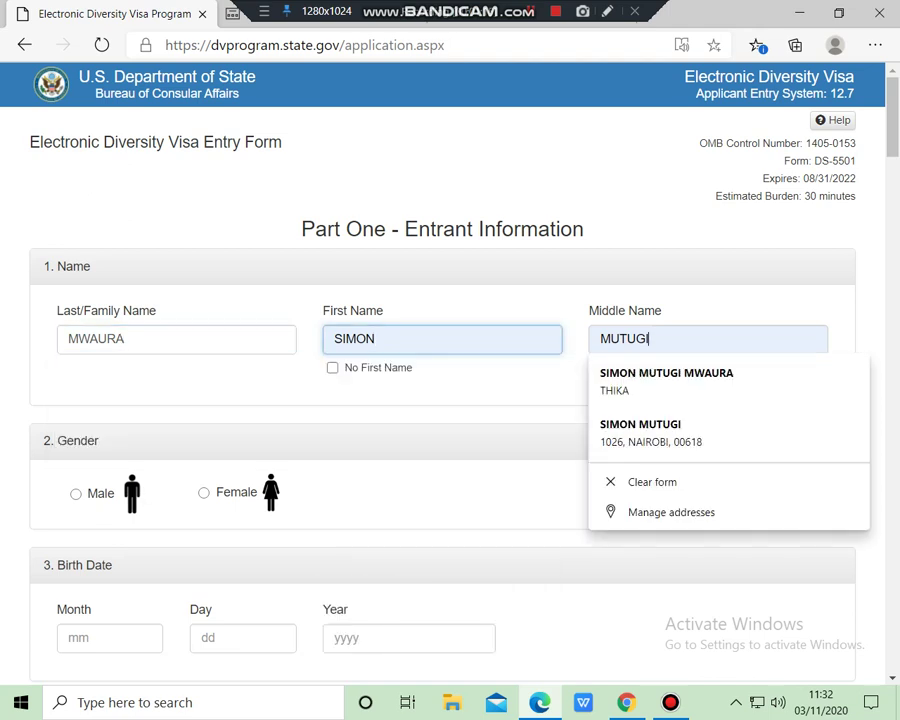
pyautogui.press('Escape')
pyautogui.press('Tab')
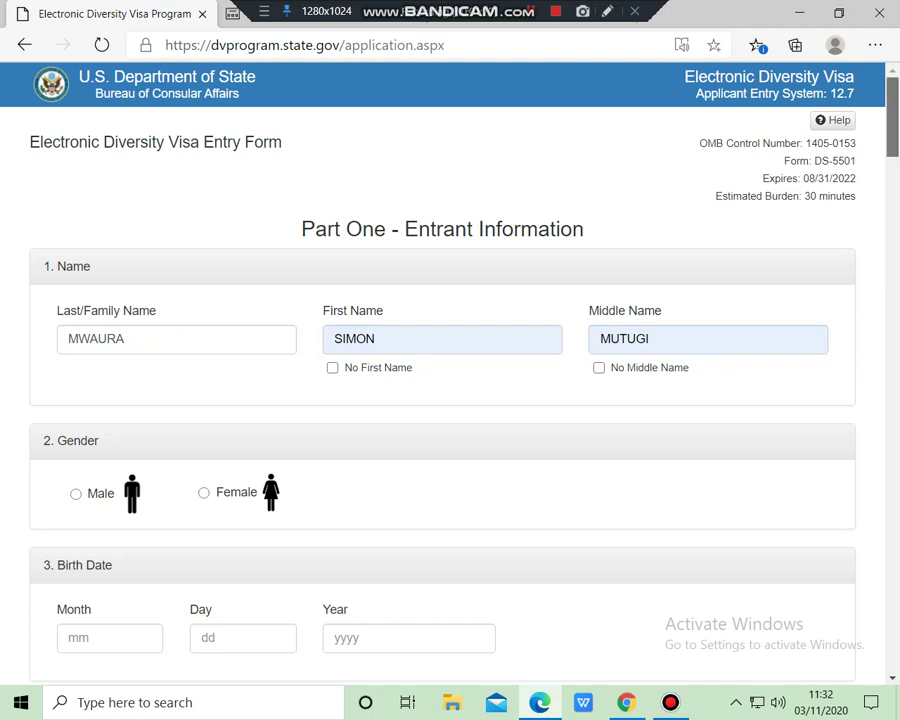
pyautogui.scroll(-3, 450, 380)
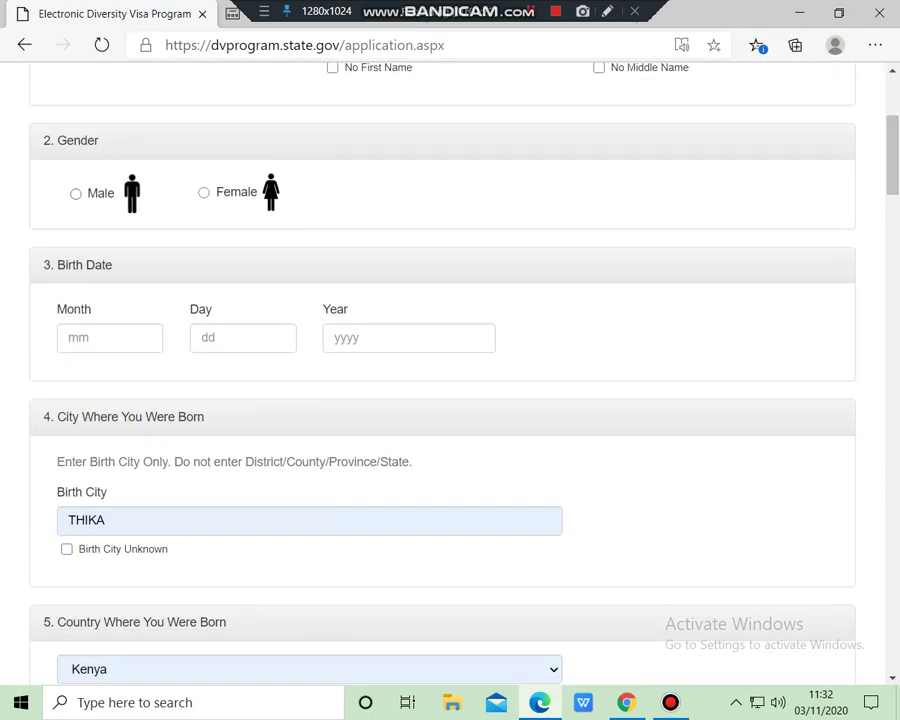
pyautogui.click(75, 193)
pyautogui.click(109, 337)
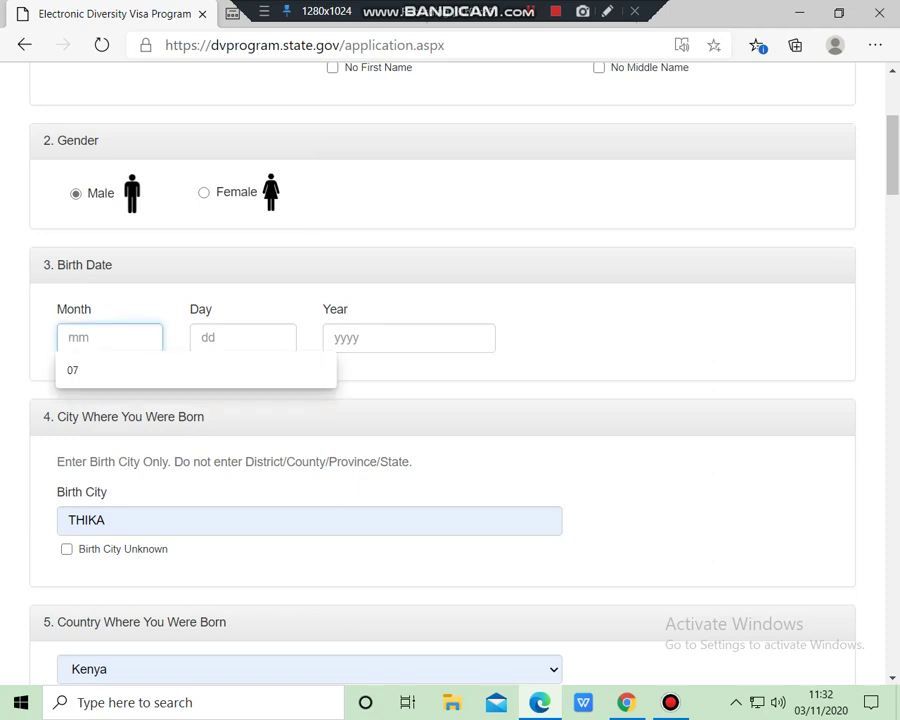
pyautogui.press('Down')
pyautogui.press('Return')
pyautogui.press('Tab')
pyautogui.press('Down')
pyautogui.press('Return')
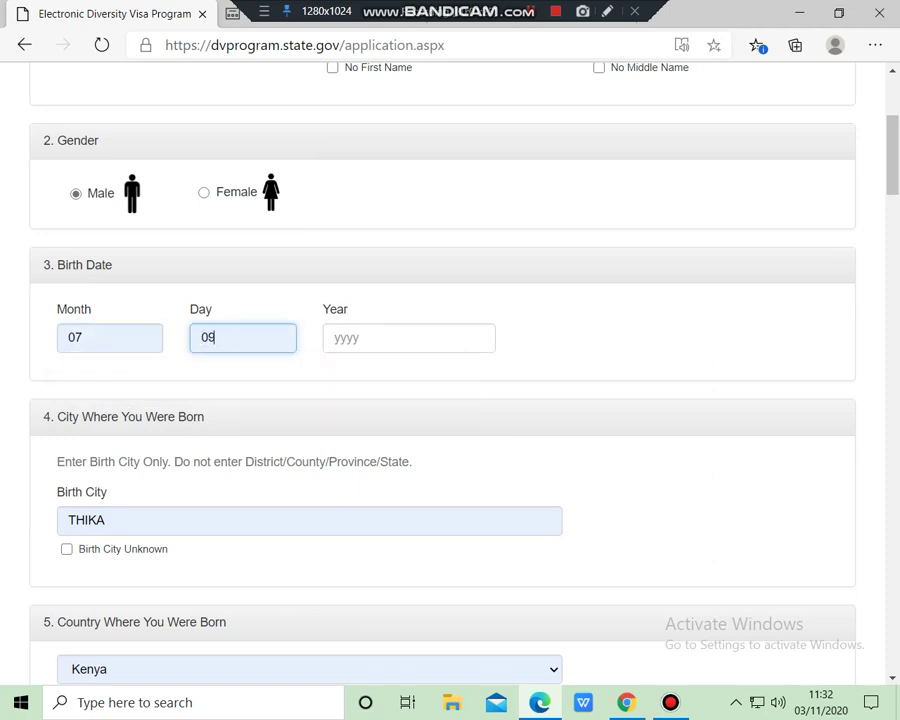
pyautogui.press('Tab')
pyautogui.press('Down')
pyautogui.press('Return')
# Correct the birth city to THIKA and confirm Kenya as the birth country
pyautogui.scroll(-4, 450, 370)
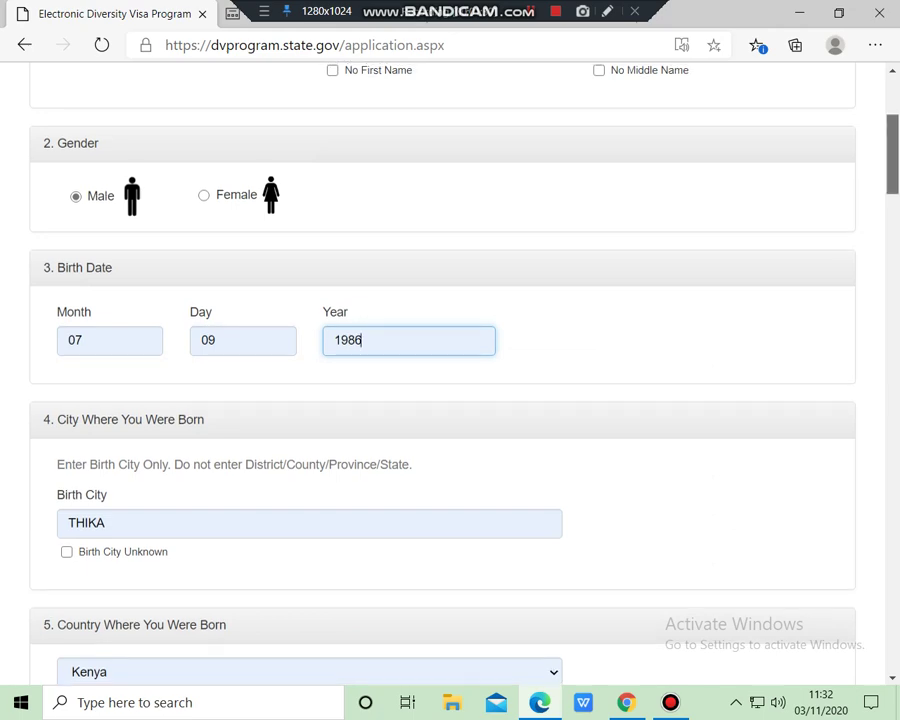
pyautogui.scroll(2, 450, 370)
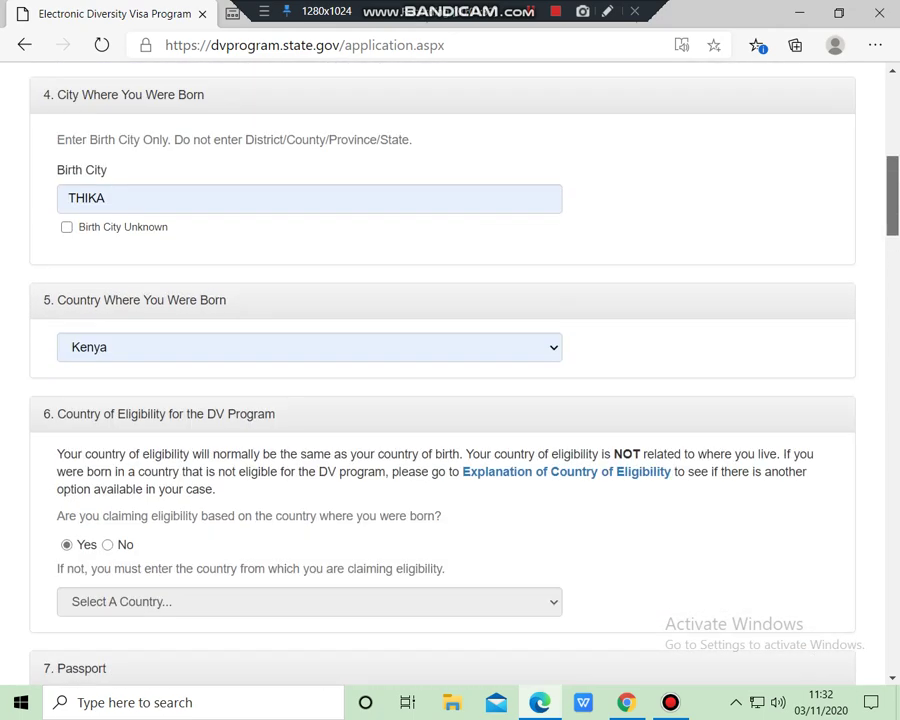
pyautogui.click(106, 198)
pyautogui.press('BackSpace')
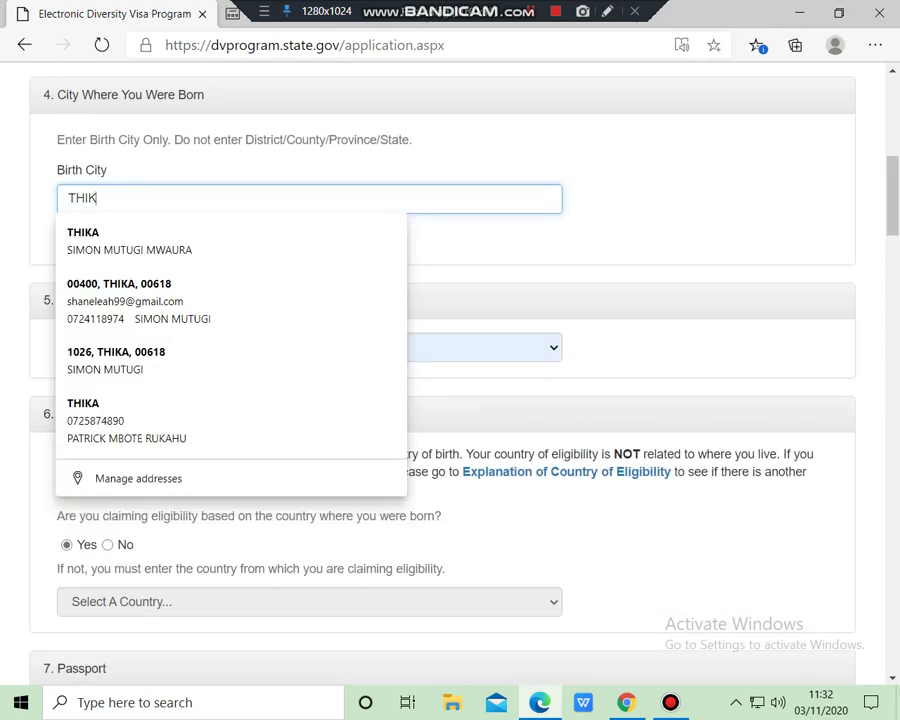
pyautogui.write('A')
pyautogui.press('Tab')
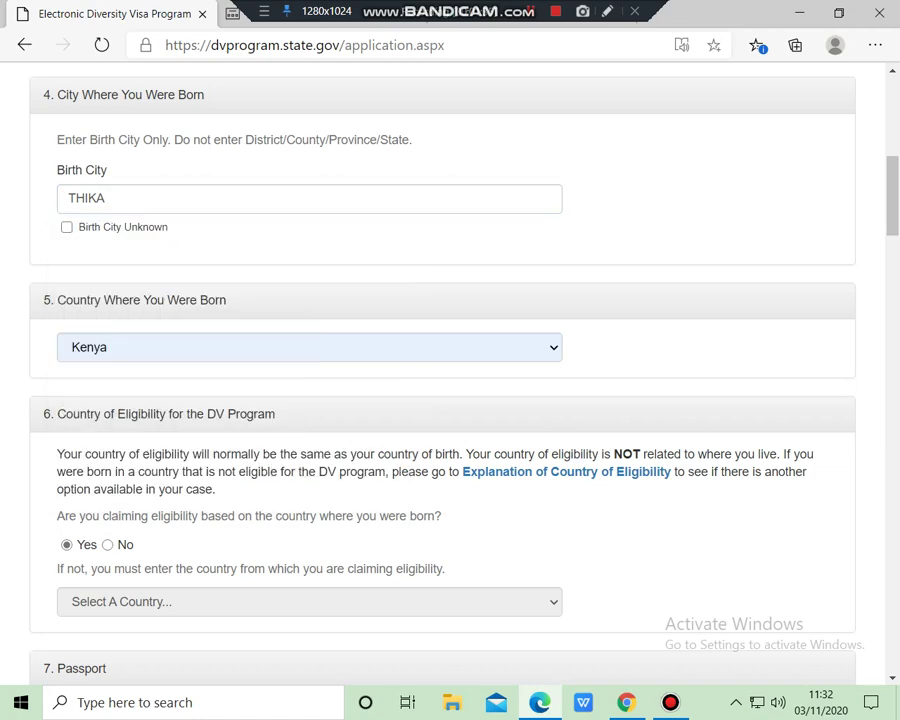
pyautogui.hotkey('alt', 'Down')
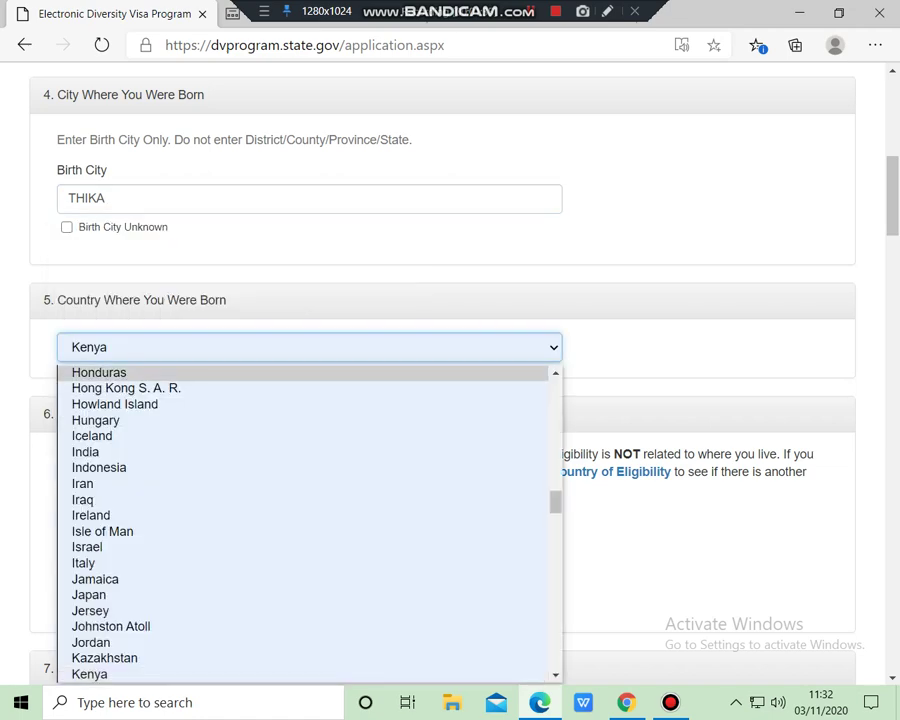
pyautogui.press('Escape')
pyautogui.scroll(-4, 450, 380)
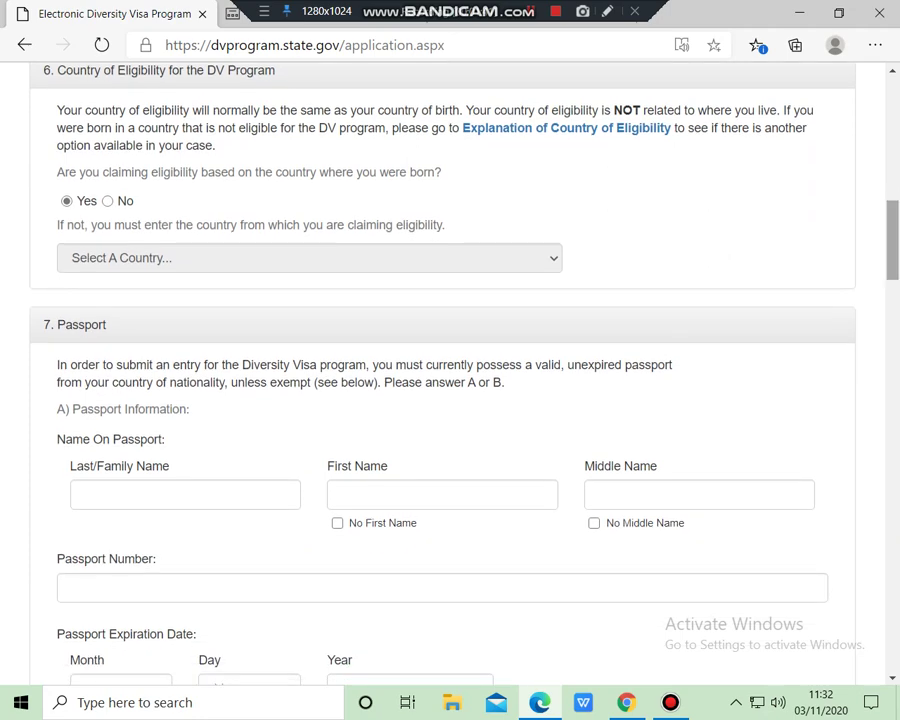
# Enter the passport holder's last, first and middle names
pyautogui.scroll(-2, 450, 380)
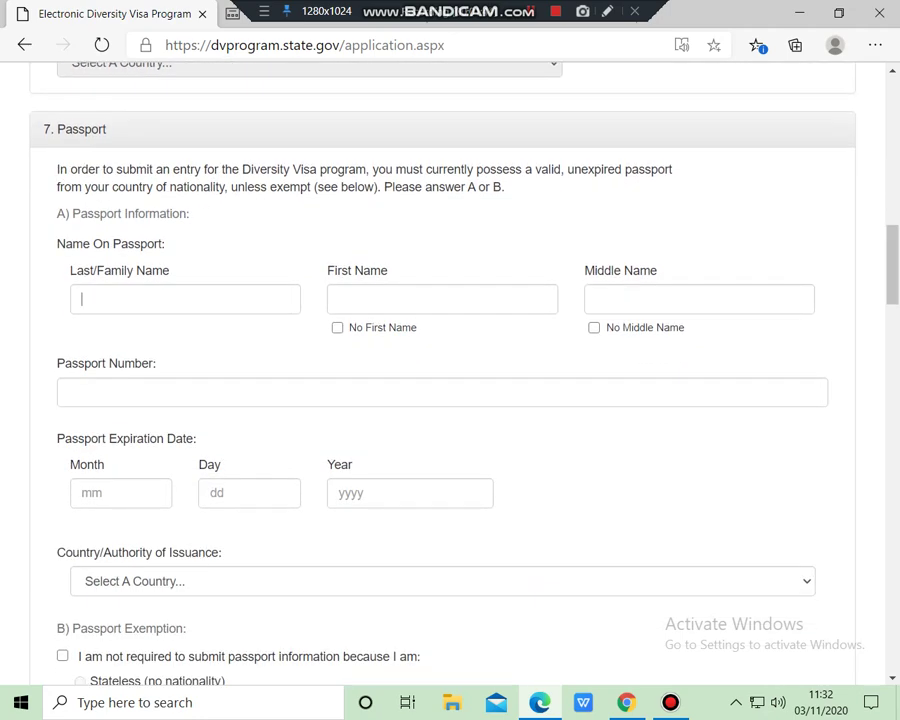
pyautogui.click(82, 298)
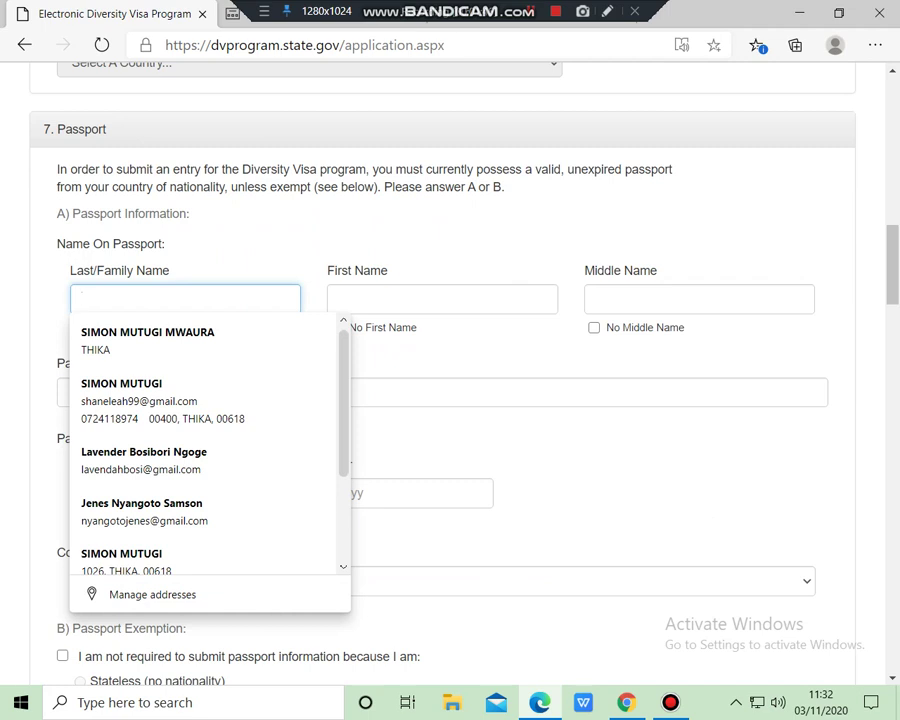
pyautogui.write('MW')
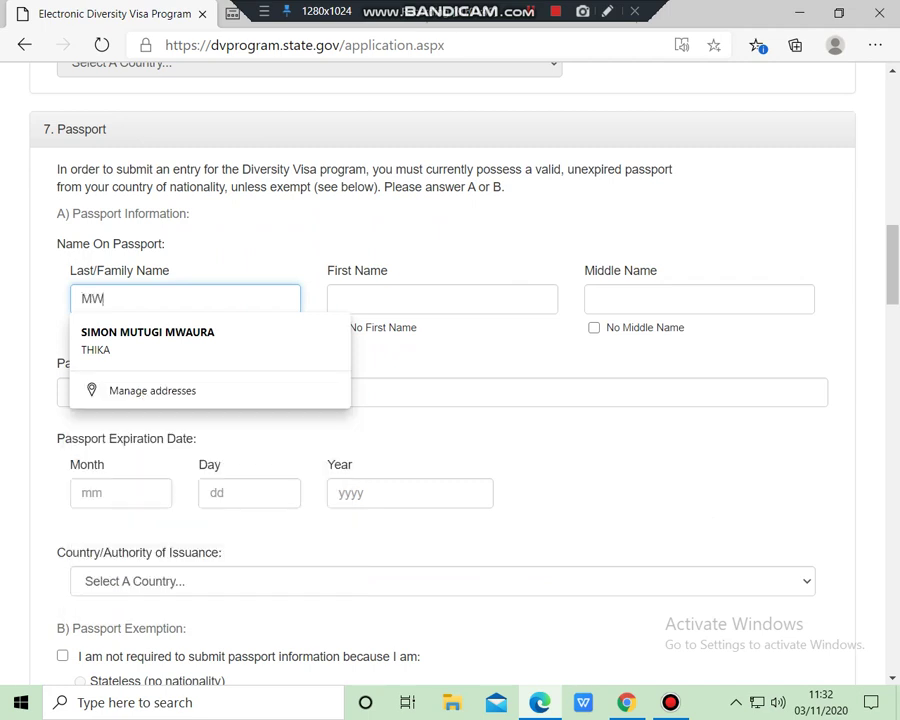
pyautogui.press('BackSpace')
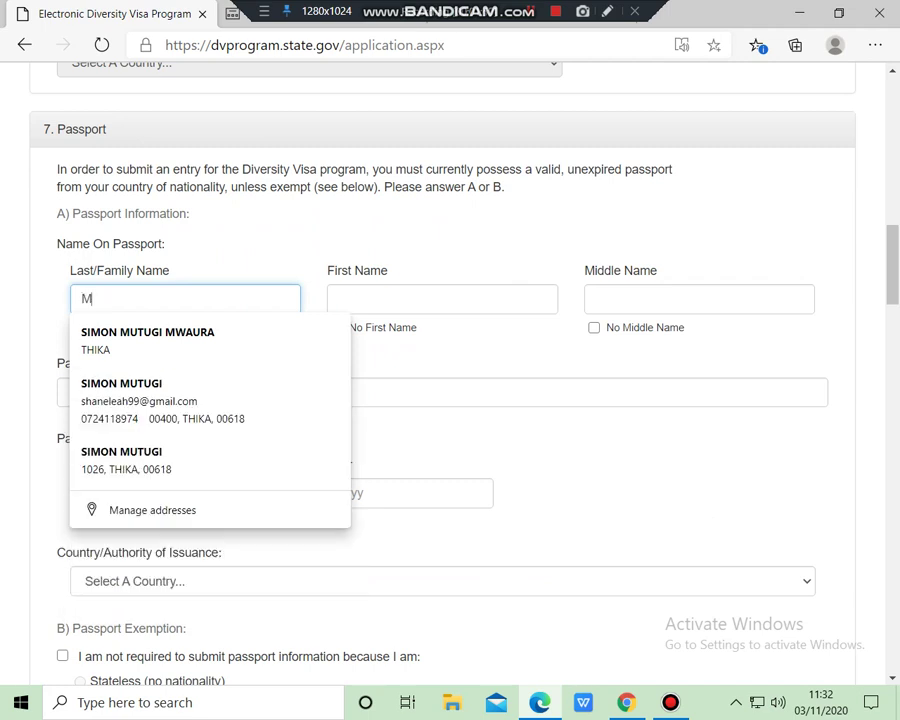
pyautogui.press('BackSpace')
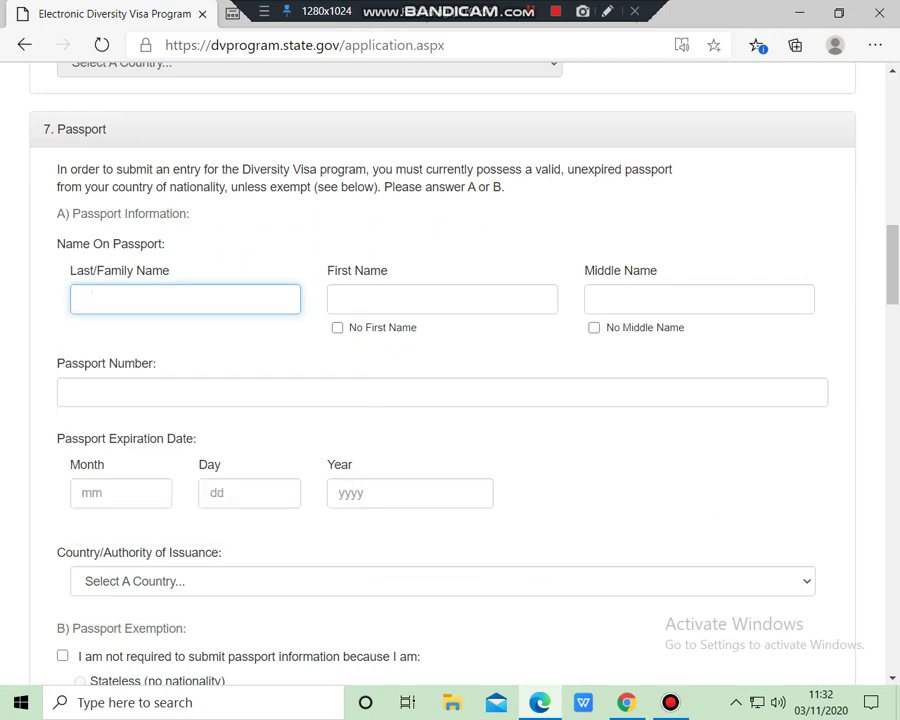
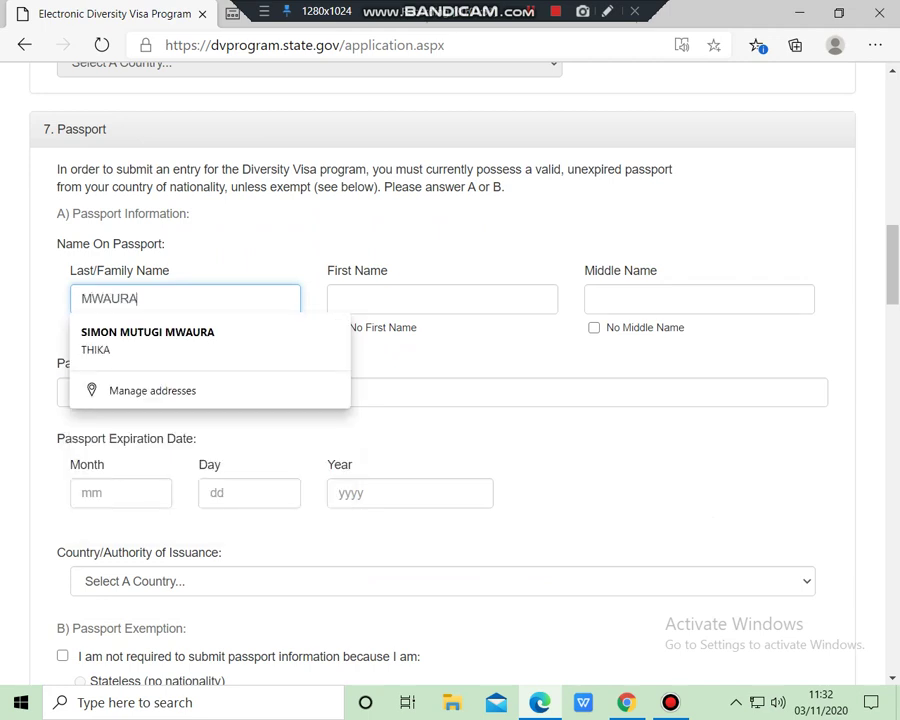
pyautogui.click(442, 298)
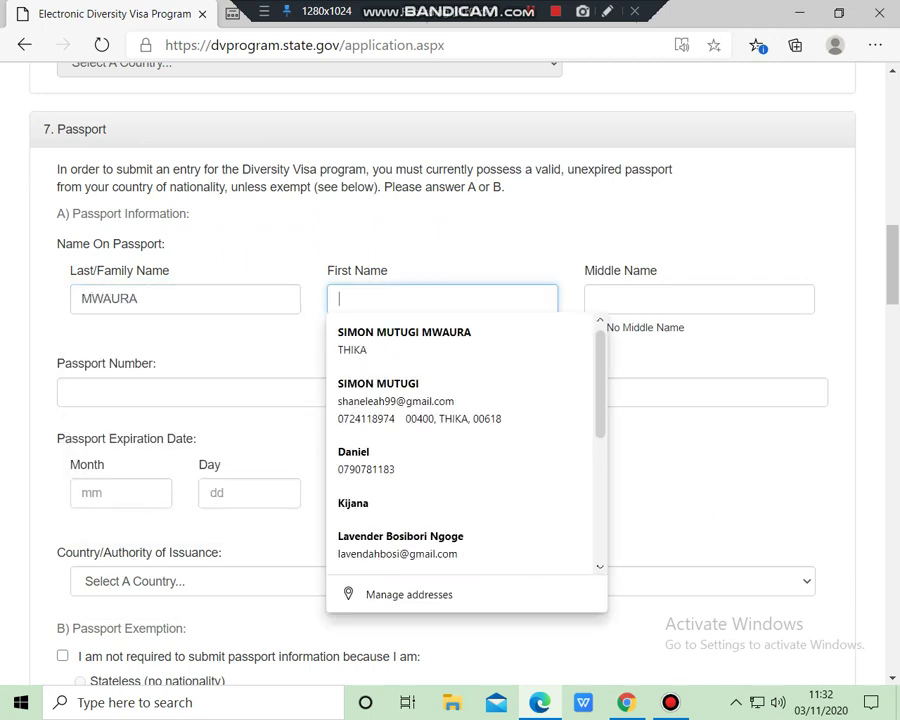
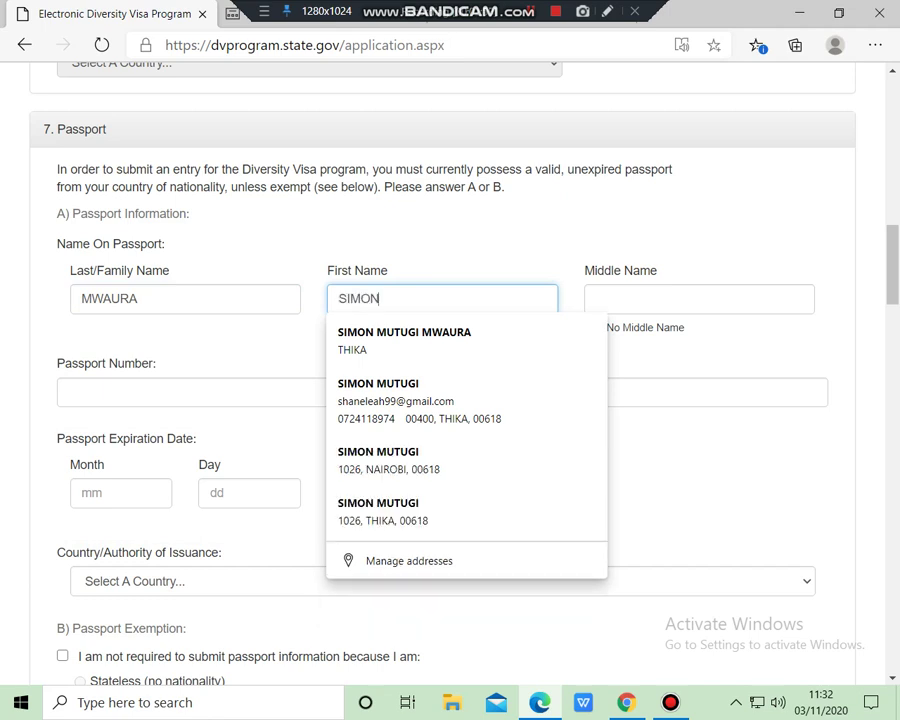
pyautogui.click(699, 298)
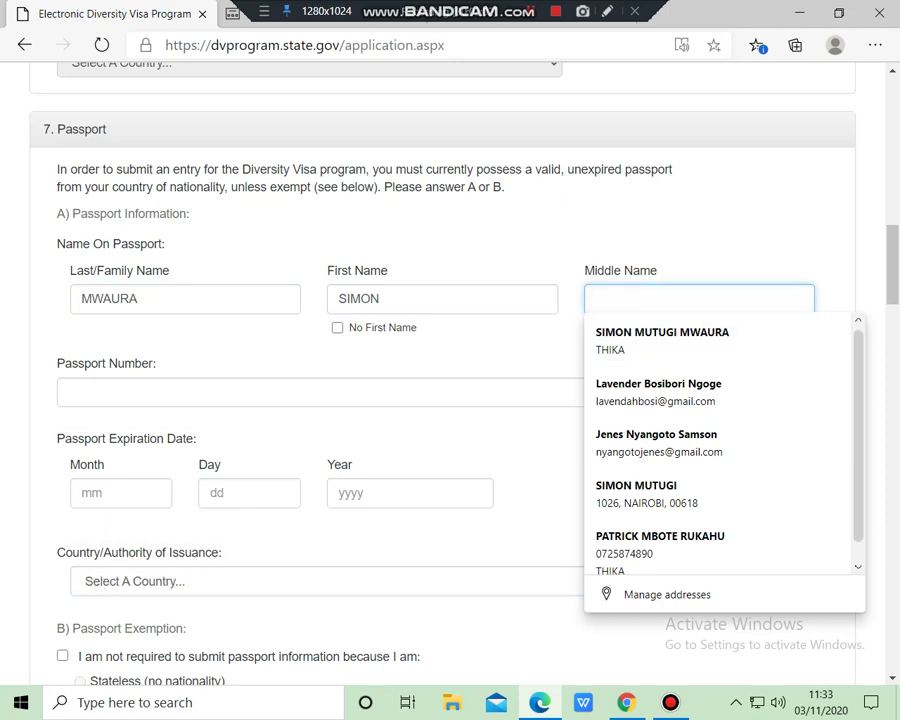
pyautogui.press('Tab')
pyautogui.click(597, 298)
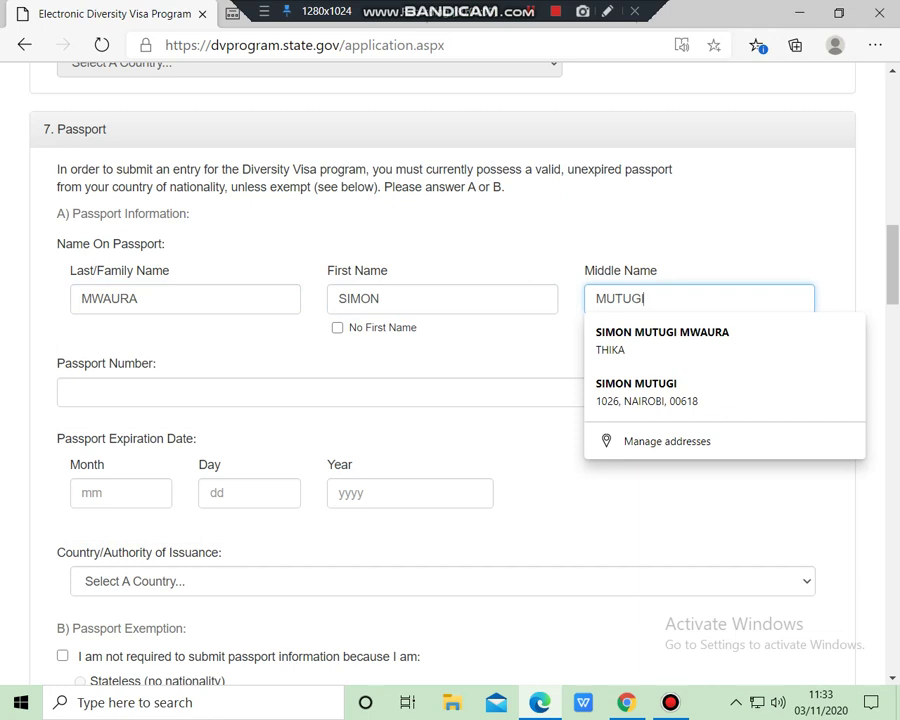
# Fill in the passport number and set the expiry date to 09/21/2029
pyautogui.press('Tab')
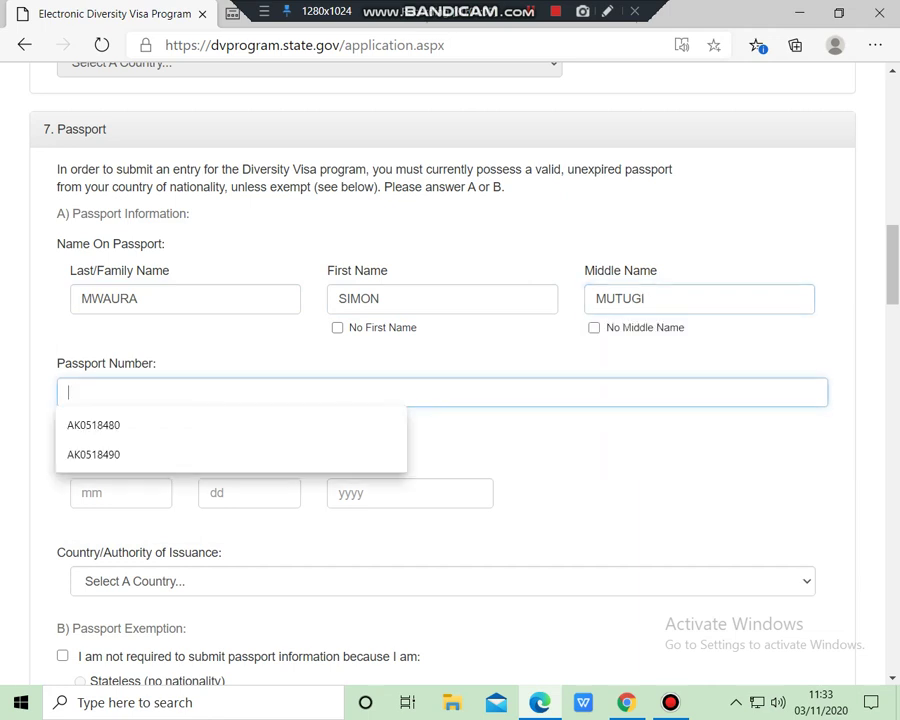
pyautogui.press('Down')
pyautogui.press('Return')
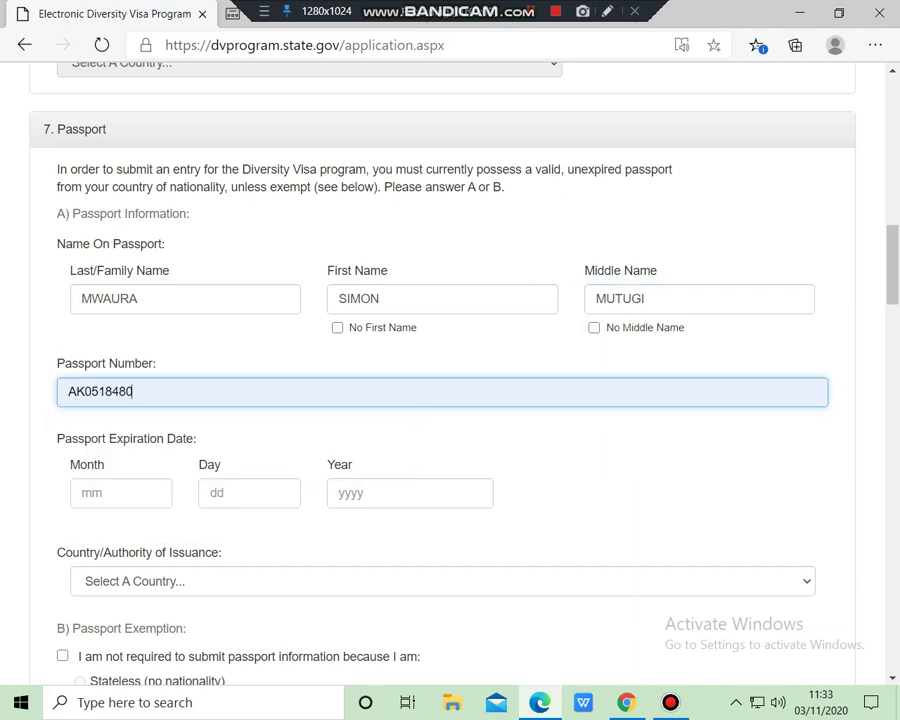
pyautogui.press('BackSpace')
pyautogui.press('BackSpace')
pyautogui.press('BackSpace')
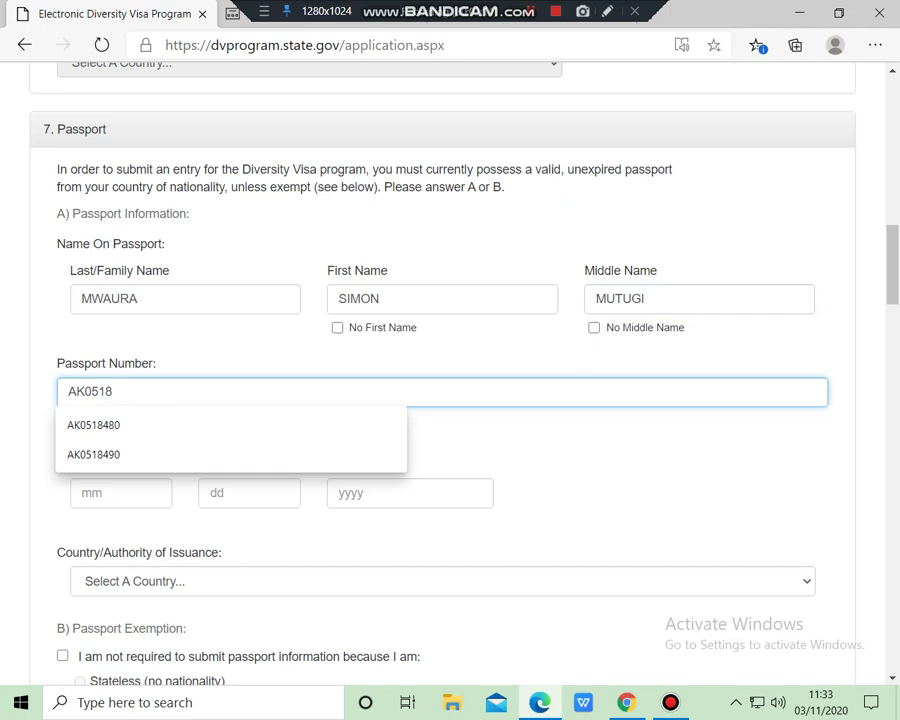
pyautogui.write('480')
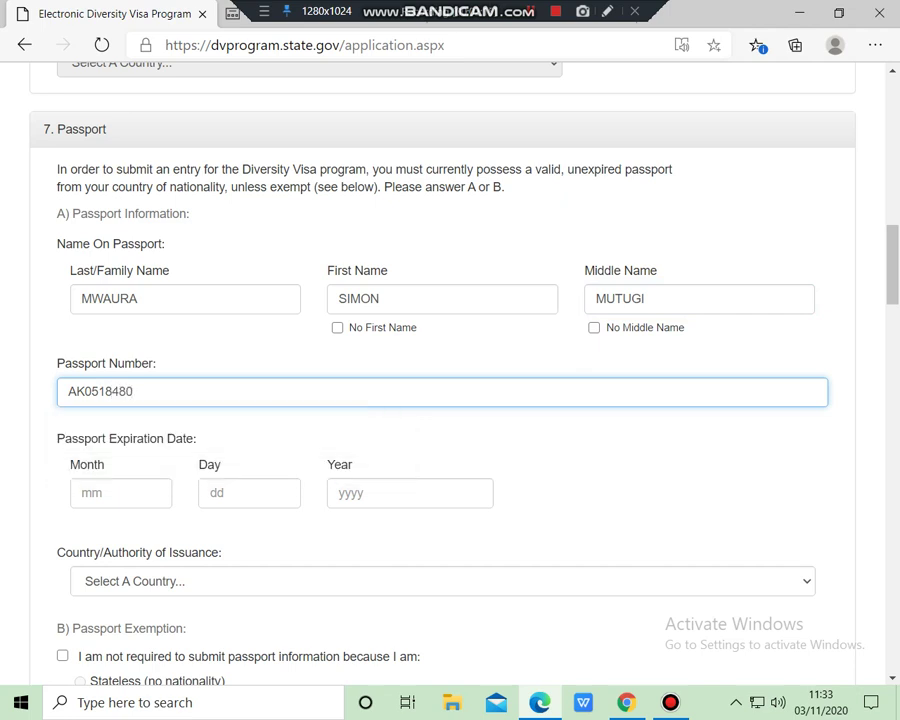
pyautogui.press('Tab')
pyautogui.press('Down')
pyautogui.press('Return')
pyautogui.press('Tab')
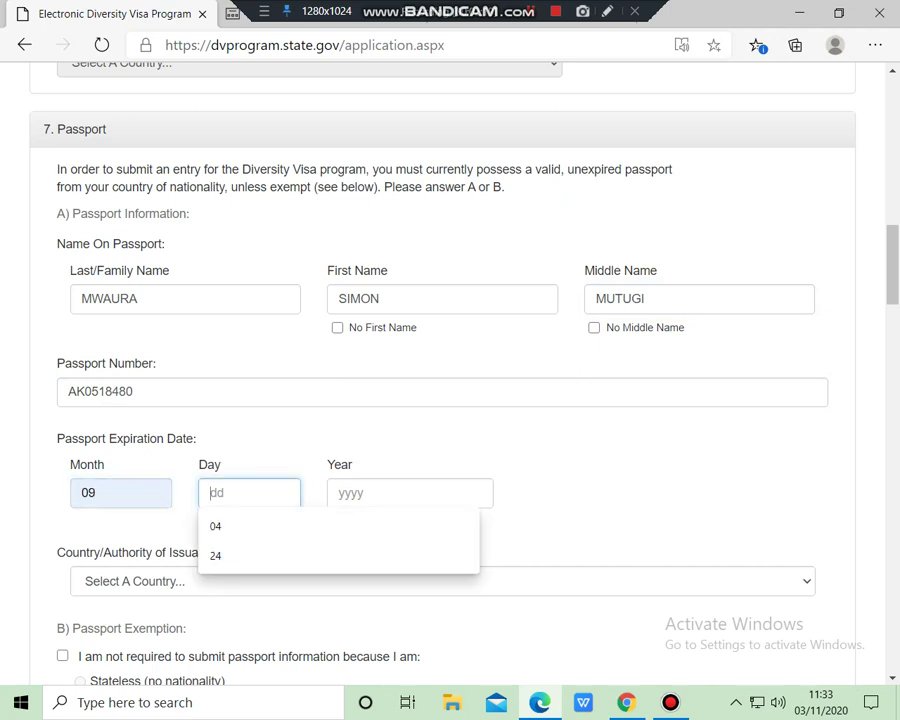
pyautogui.write('21')
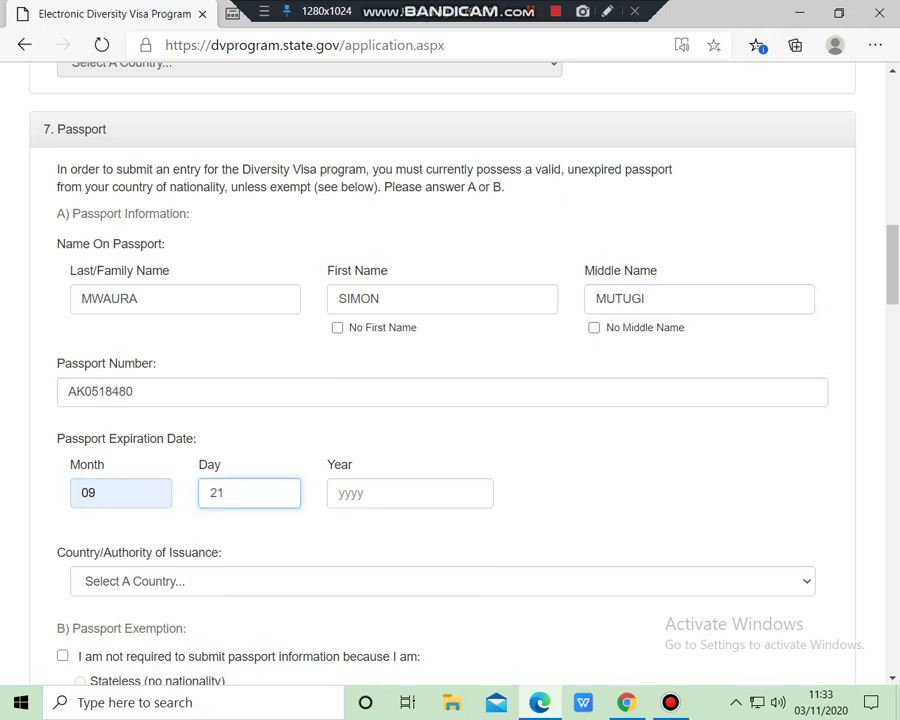
pyautogui.press('Tab')
pyautogui.press('Down')
pyautogui.press('Return')
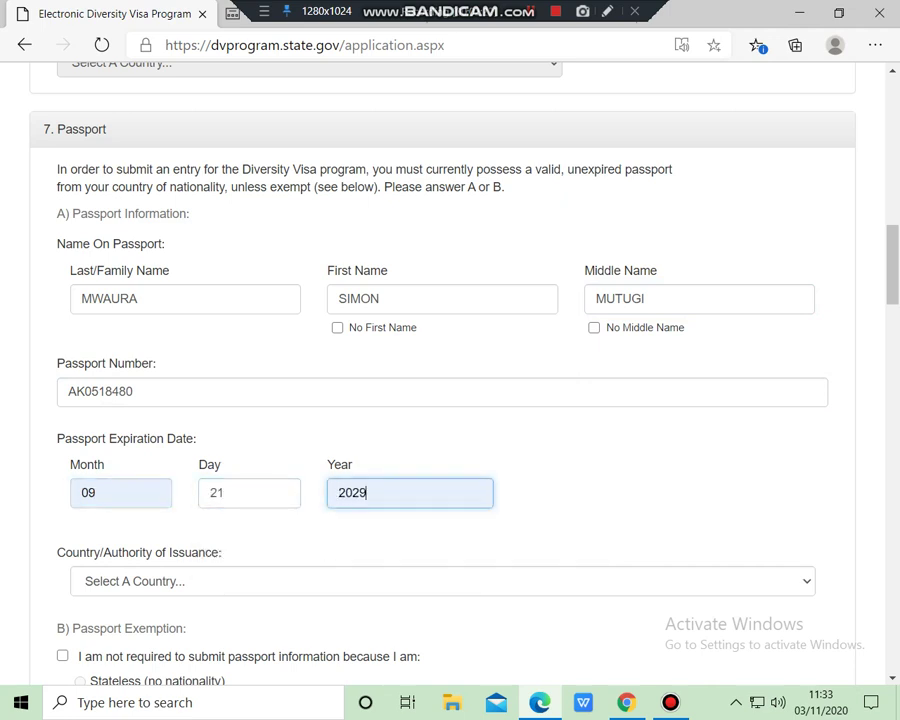
pyautogui.scroll(-9, 450, 380)
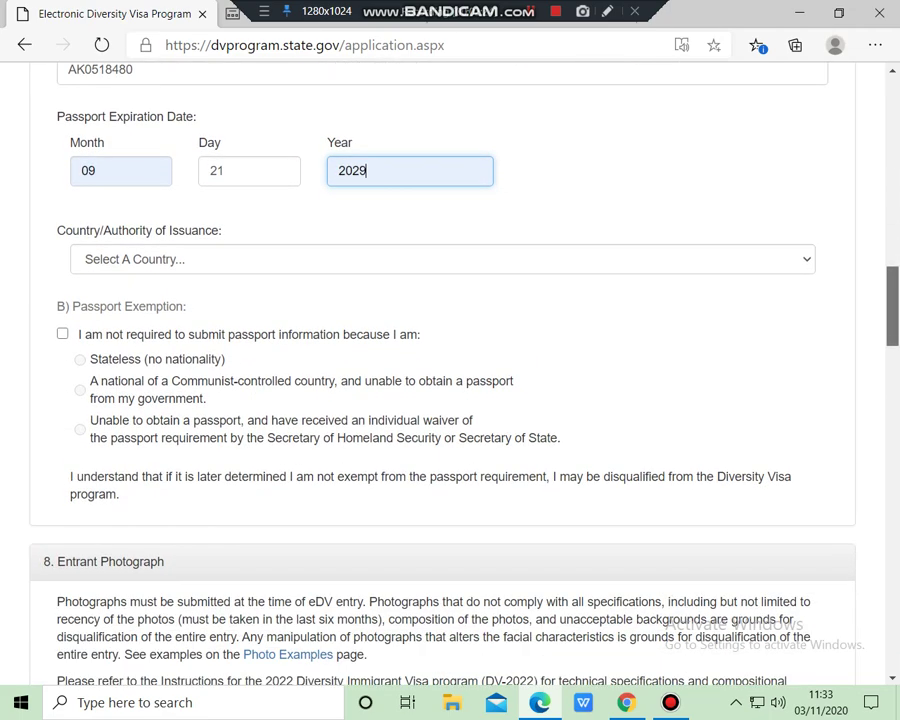
pyautogui.scroll(-3, 450, 380)
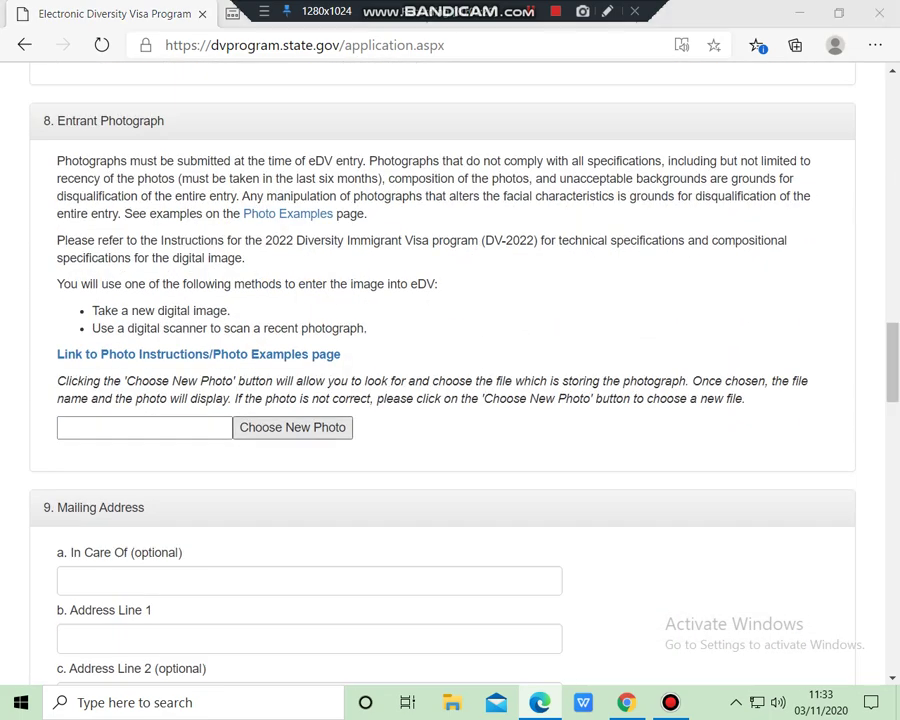
# Upload F.jpg from Desktop's New folder (3) as the entrant photograph
pyautogui.click(292, 427)
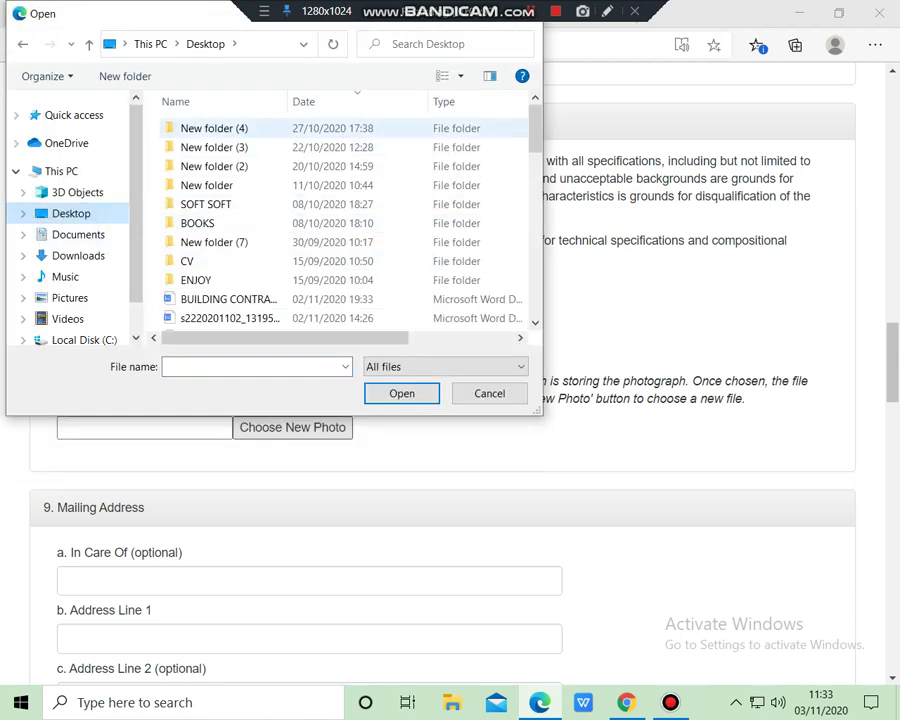
pyautogui.scroll(-8, 340, 200)
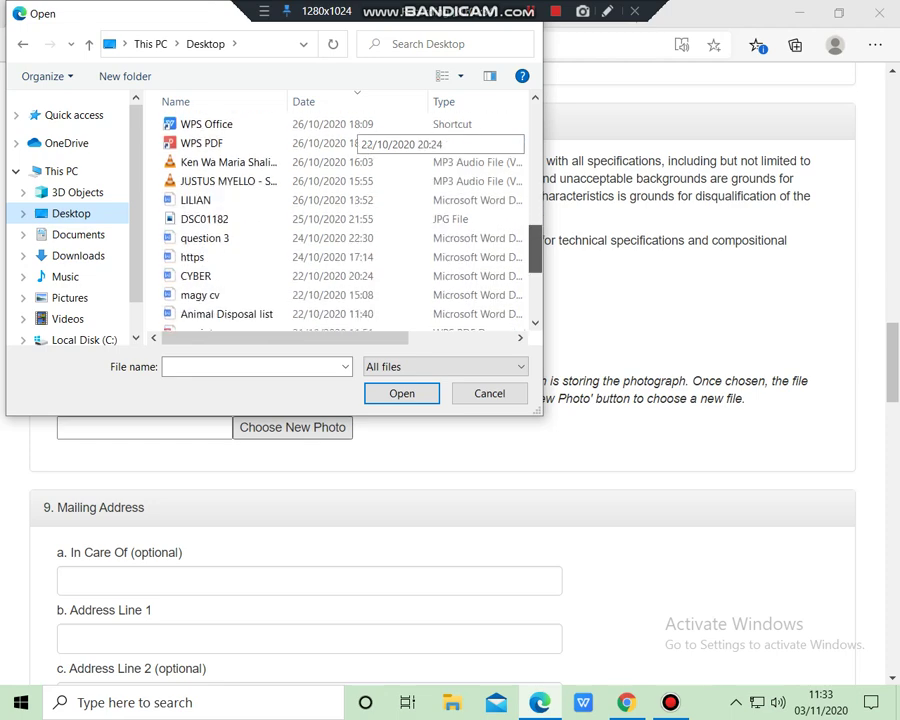
pyautogui.scroll(2, 340, 200)
pyautogui.scroll(6, 345, 130)
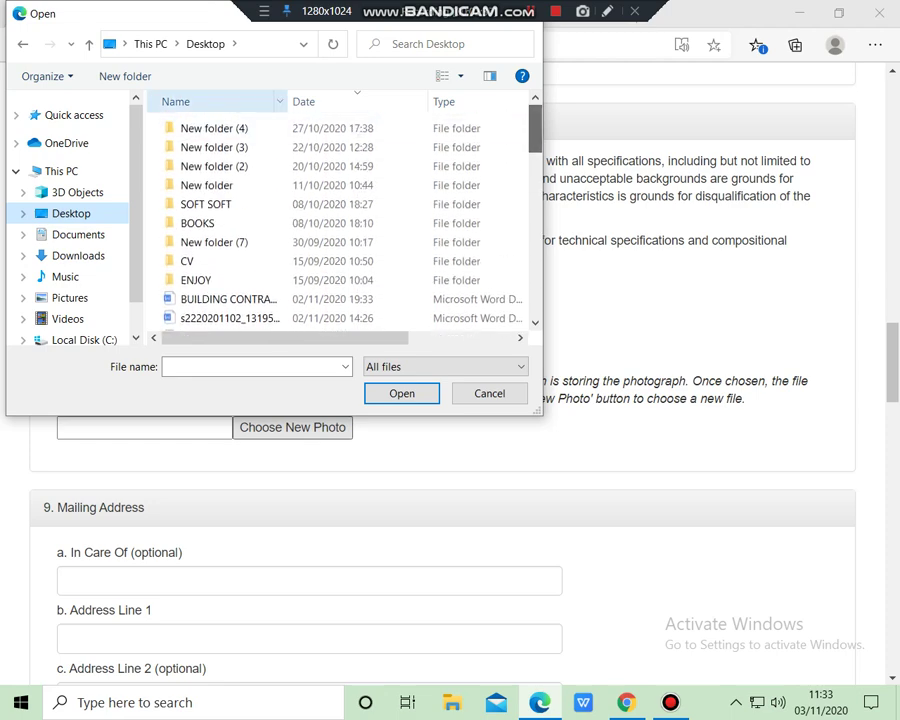
pyautogui.doubleClick(214, 128)
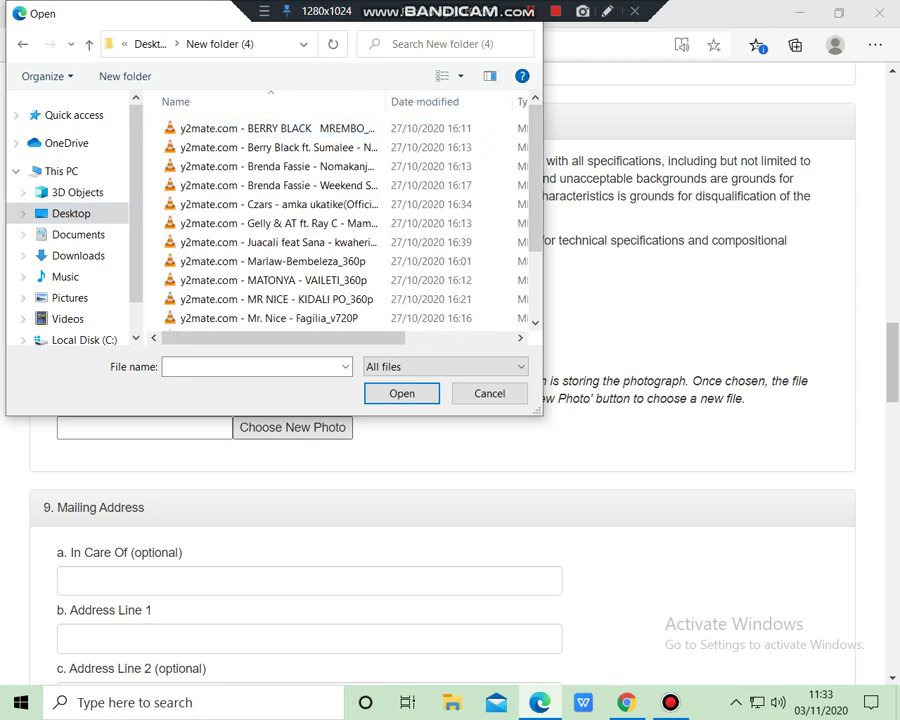
pyautogui.press('BackSpace')
pyautogui.press('Down')
pyautogui.press('Return')
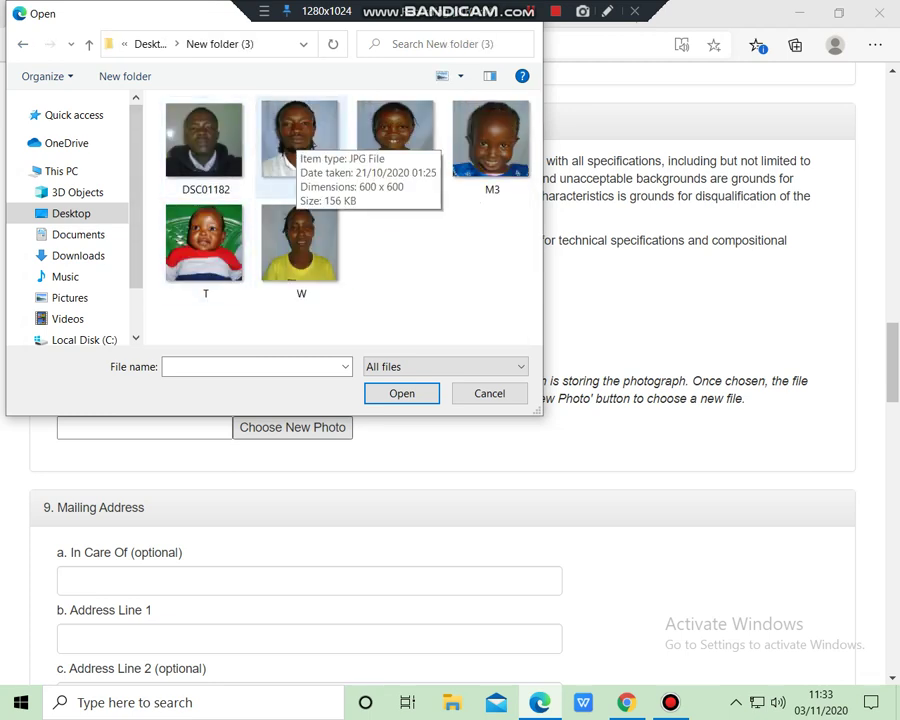
pyautogui.doubleClick(295, 140)
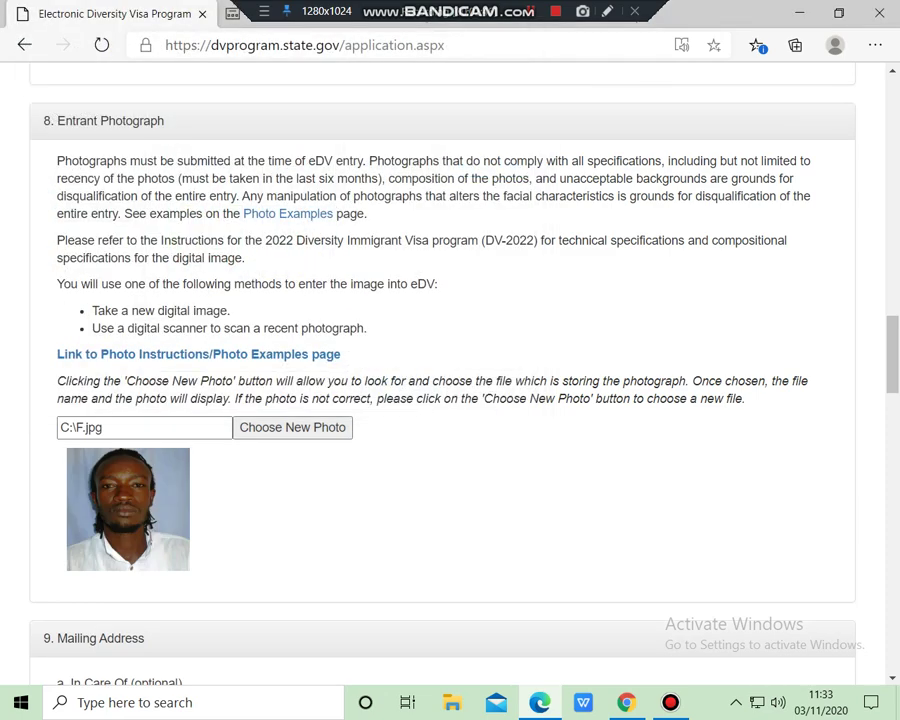
# Autofill the mailing address from a saved address and retype the city
pyautogui.scroll(-5, 450, 400)
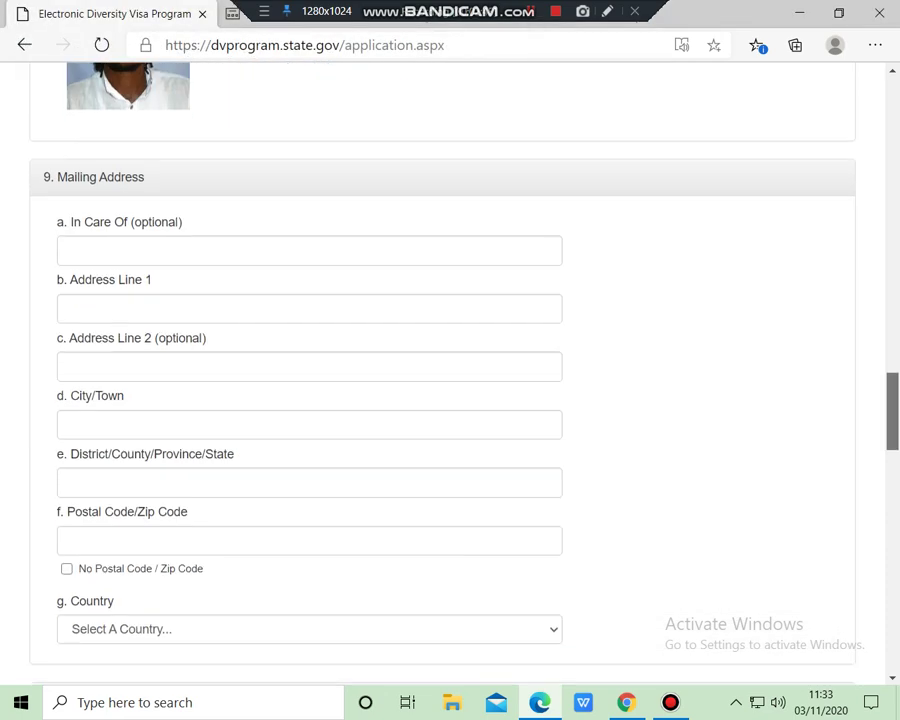
pyautogui.click(120, 250)
pyautogui.click(120, 308)
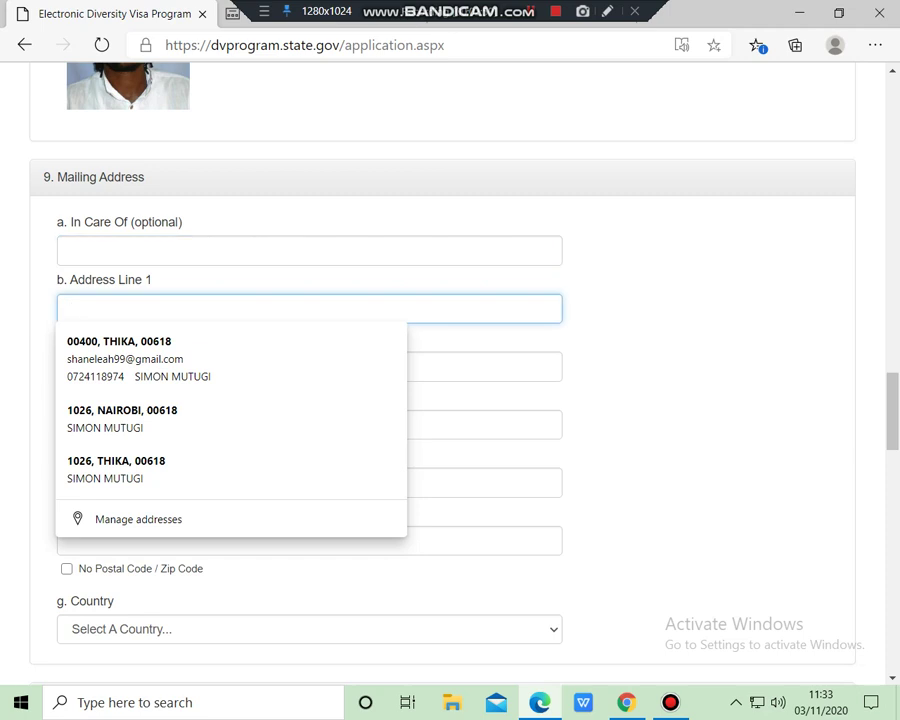
pyautogui.press('Down')
pyautogui.press('Return')
pyautogui.click(105, 424)
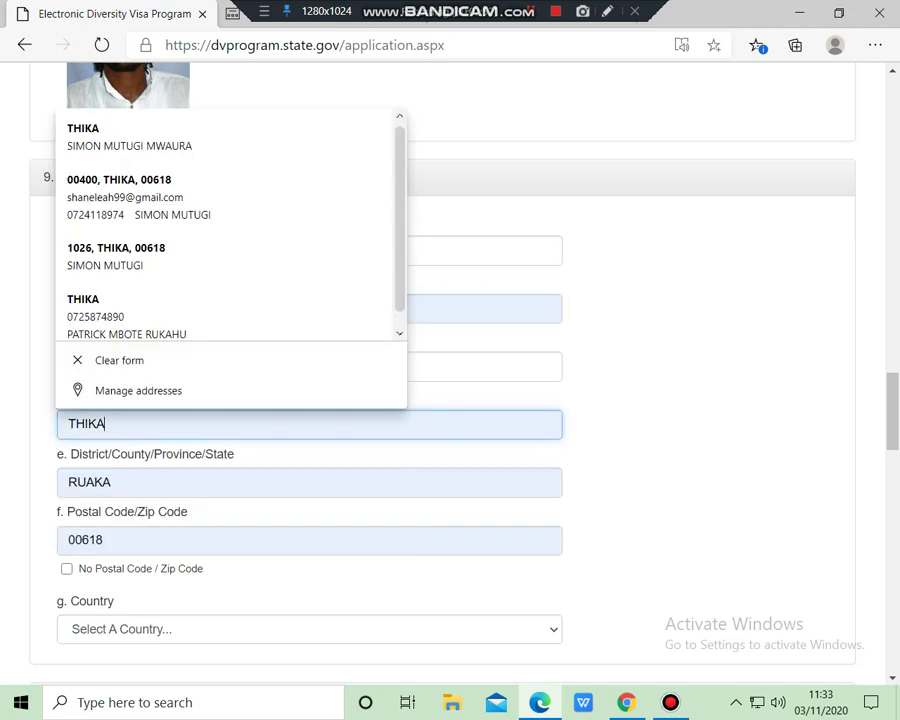
pyautogui.press('BackSpace')
pyautogui.press('BackSpace')
pyautogui.press('BackSpace')
pyautogui.press('BackSpace')
pyautogui.press('BackSpace')
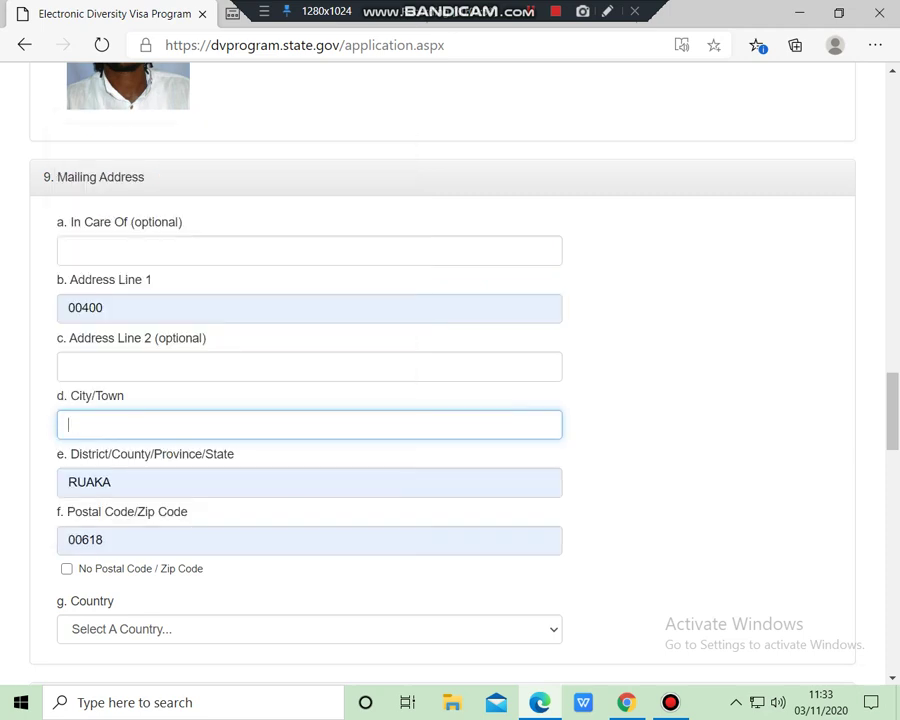
pyautogui.write('THIKA')
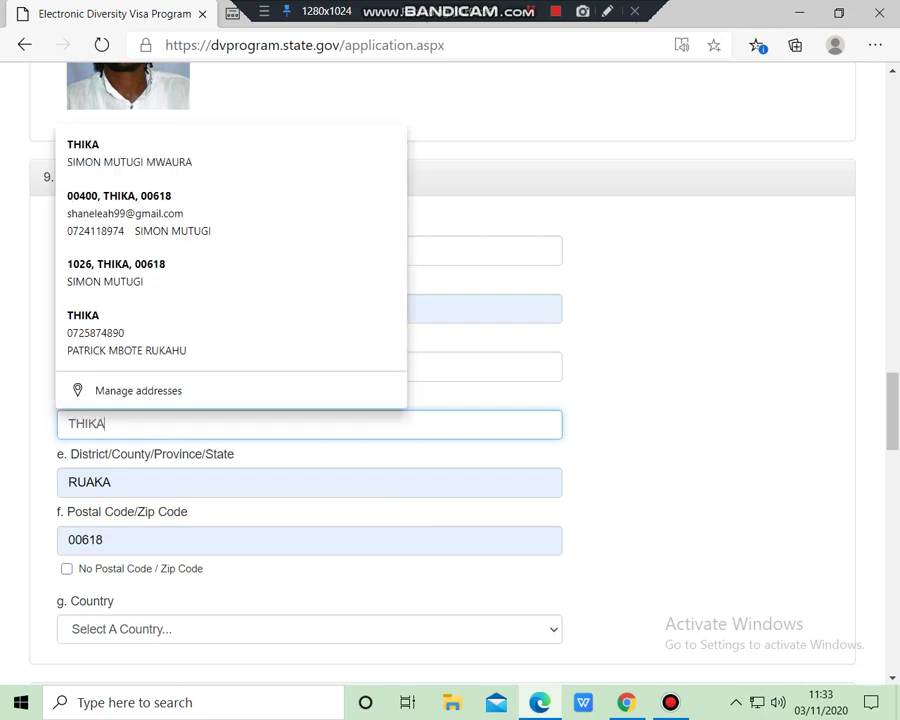
pyautogui.click(112, 482)
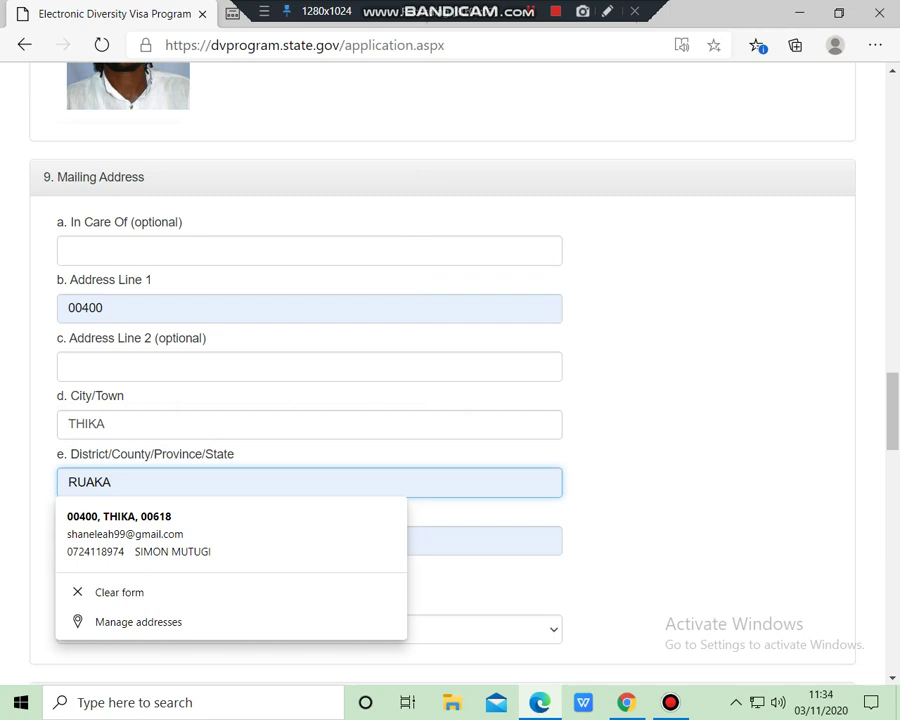
pyautogui.click(110, 424)
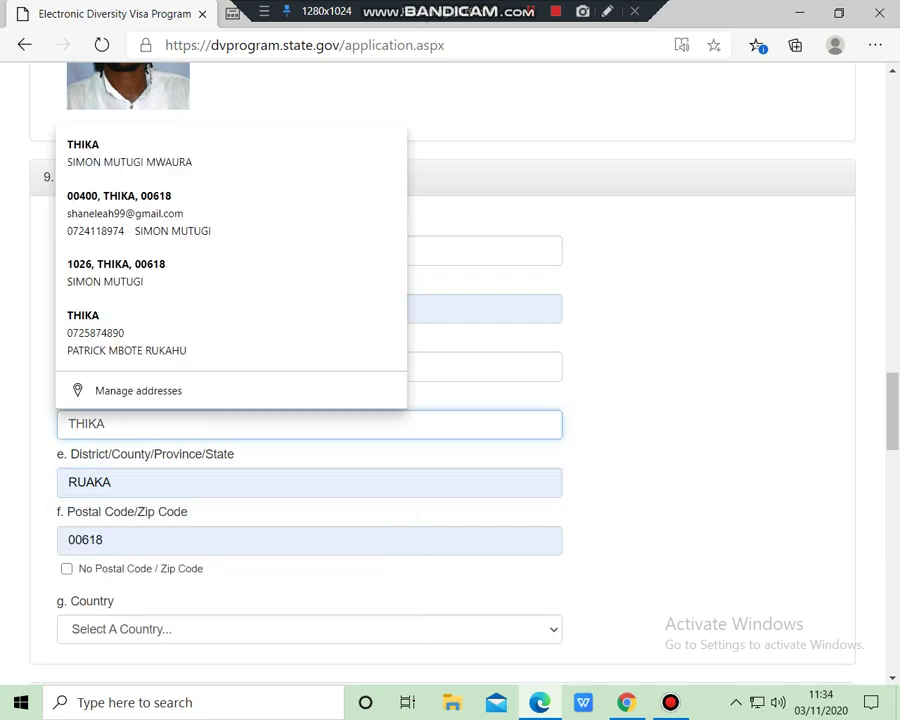
pyautogui.scroll(-3, 450, 370)
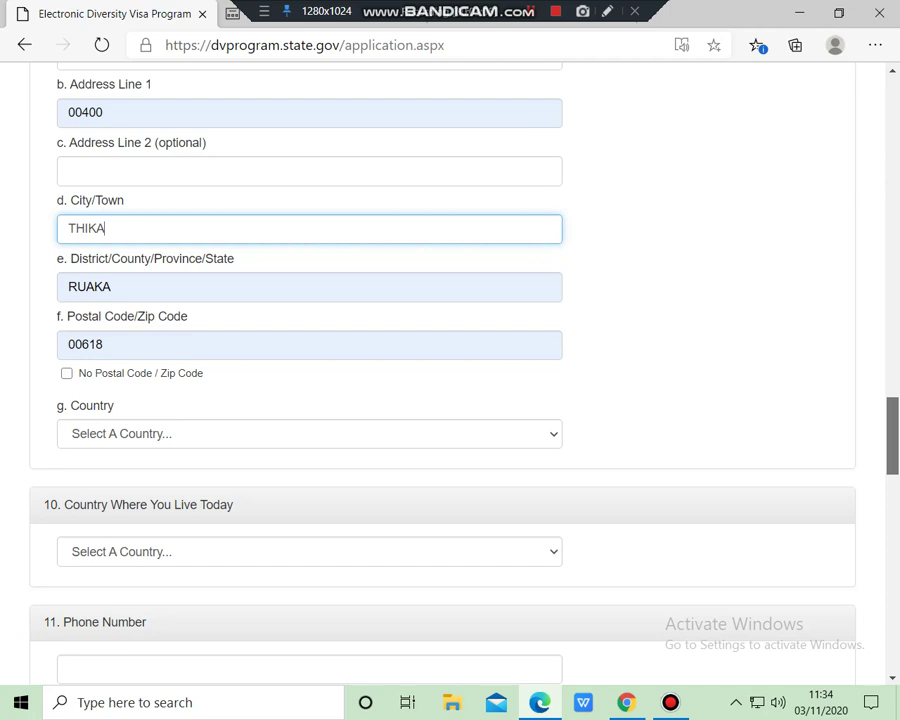
pyautogui.scroll(-3, 450, 370)
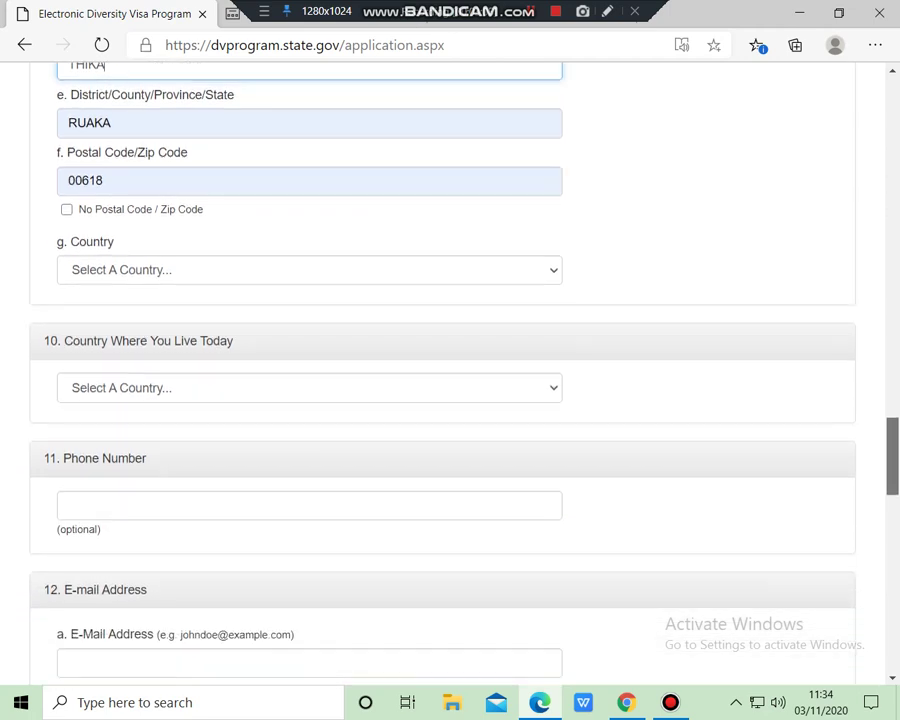
# Choose Kenya for both the mailing-address country and the country of residence
pyautogui.click(300, 270)
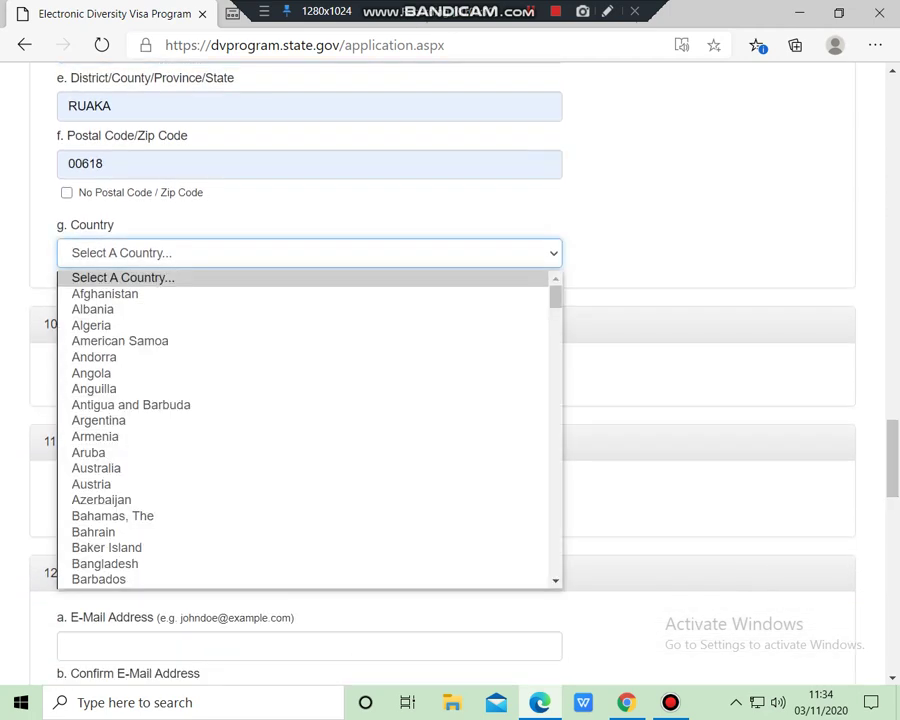
pyautogui.scroll(-15, 310, 430)
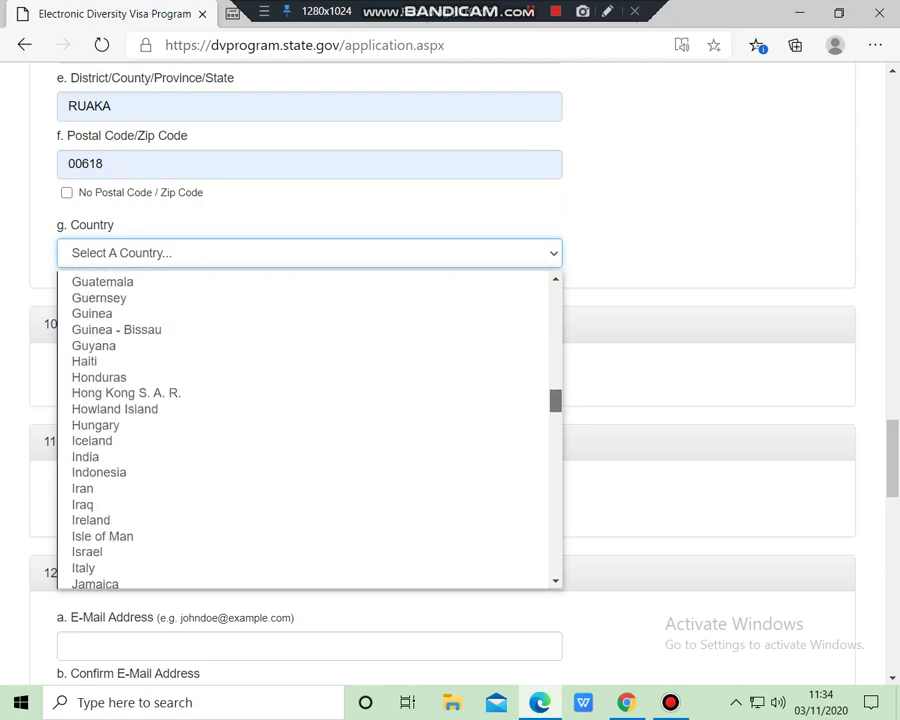
pyautogui.scroll(-6, 310, 430)
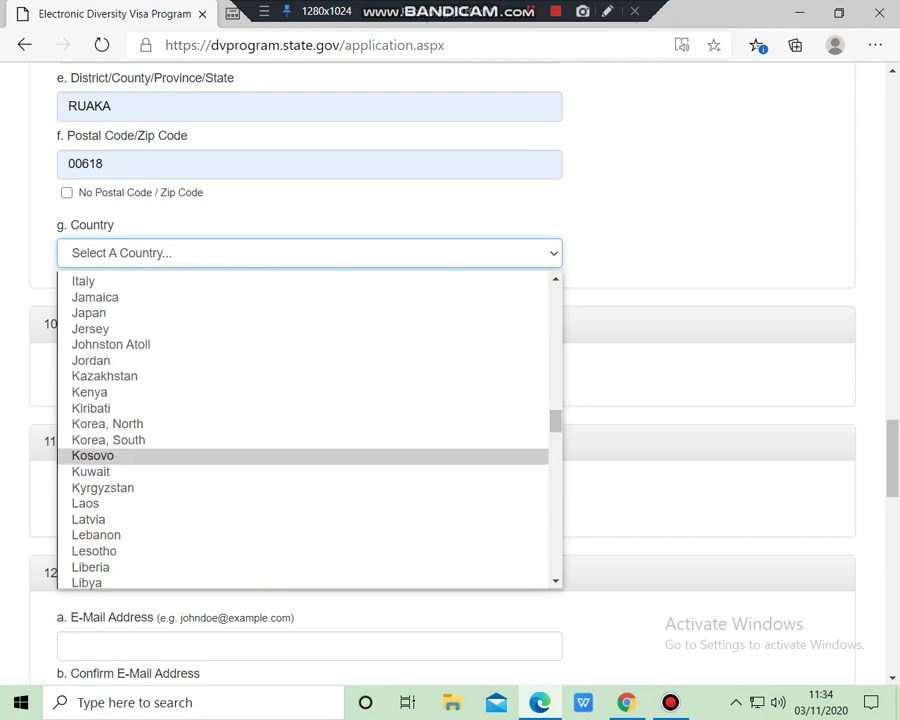
pyautogui.click(150, 392)
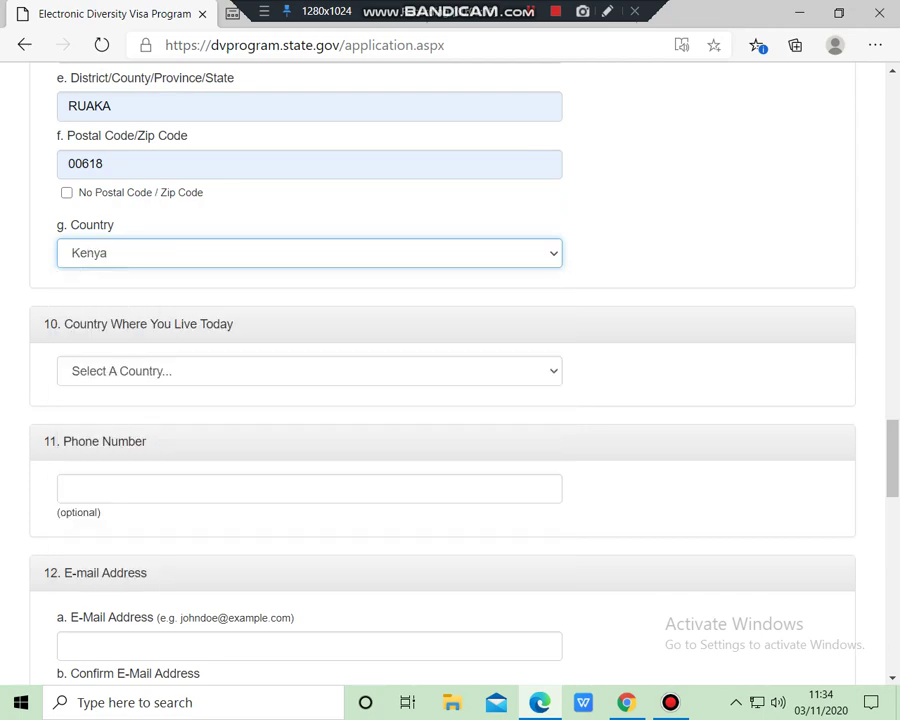
pyautogui.click(310, 371)
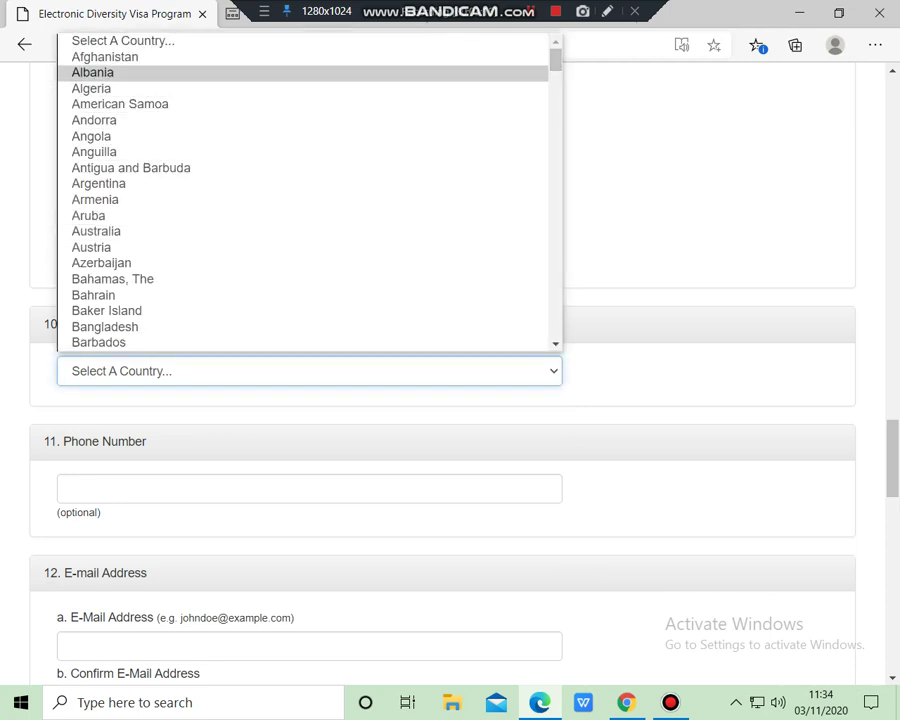
pyautogui.scroll(-8, 300, 190)
pyautogui.scroll(-9, 310, 190)
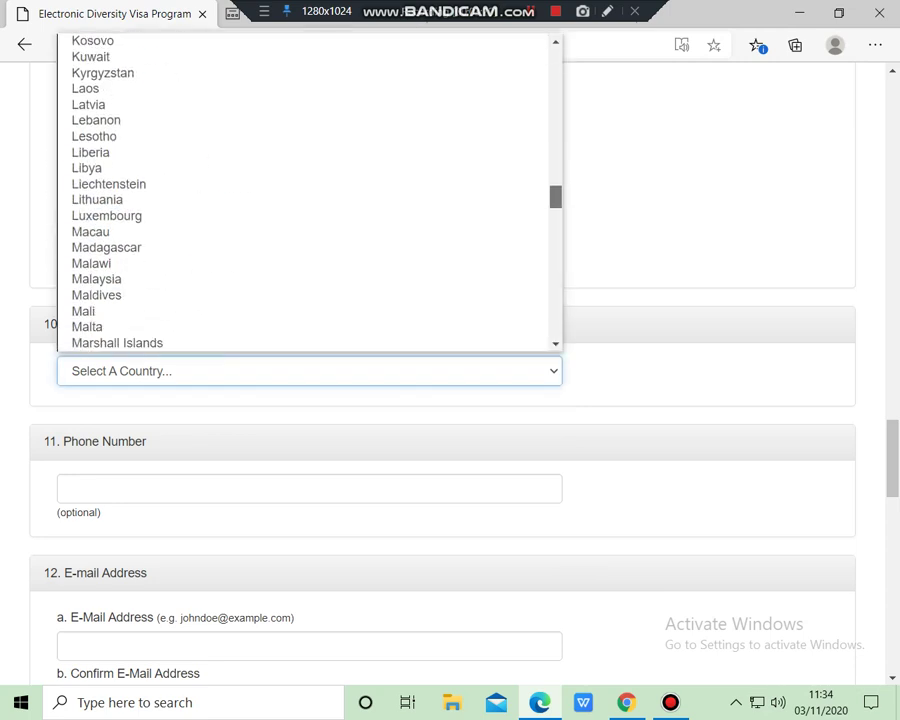
pyautogui.scroll(2, 300, 190)
pyautogui.click(150, 64)
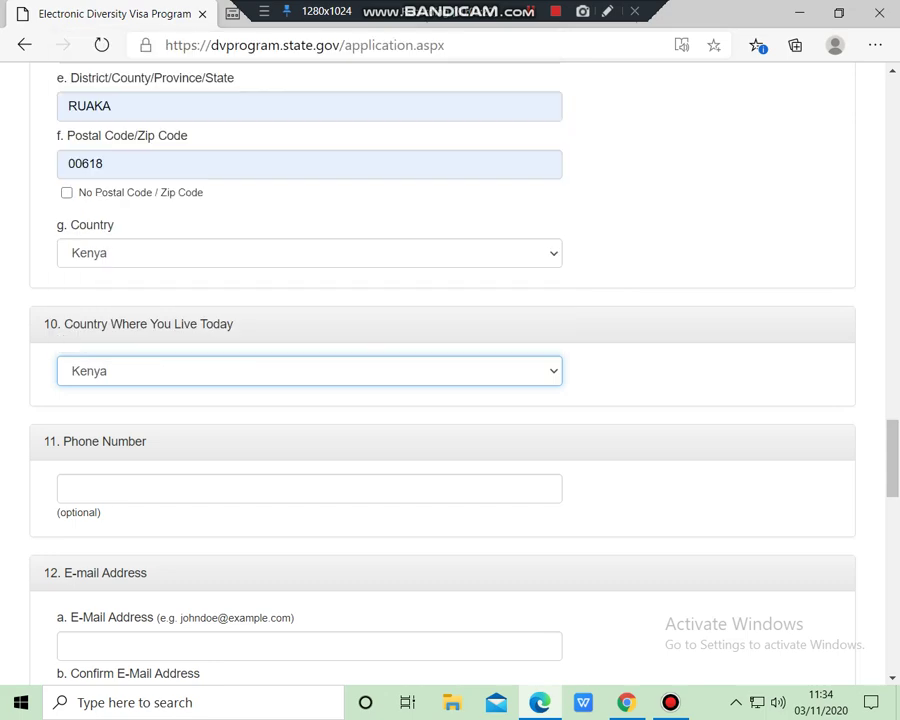
pyautogui.scroll(-5, 450, 370)
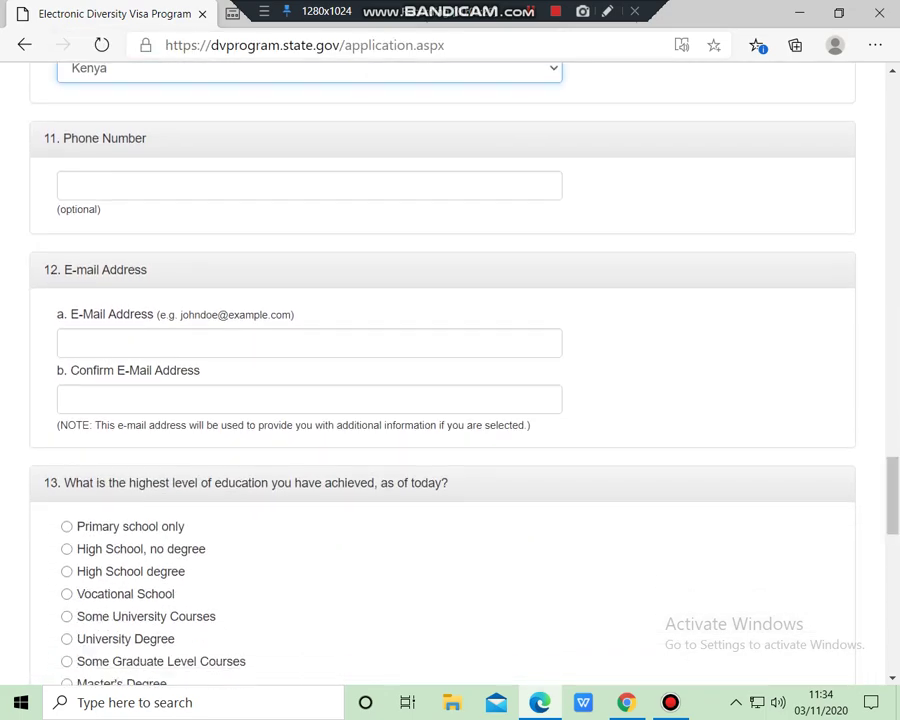
# Enter the entrant's phone number and accept the saved e-mail address for the e-mail fields
pyautogui.click(310, 185)
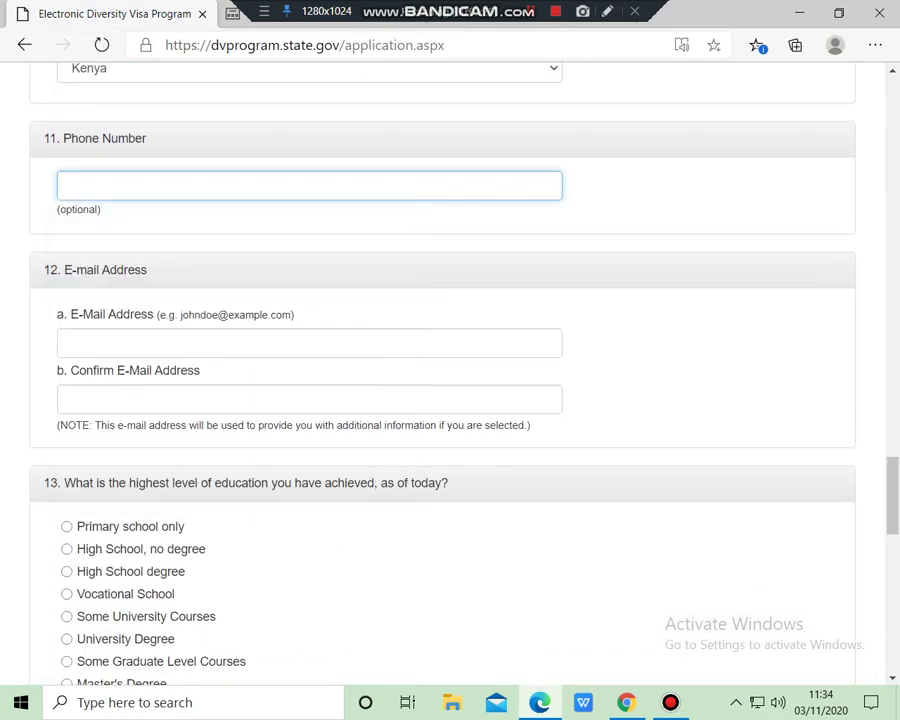
pyautogui.click(310, 185)
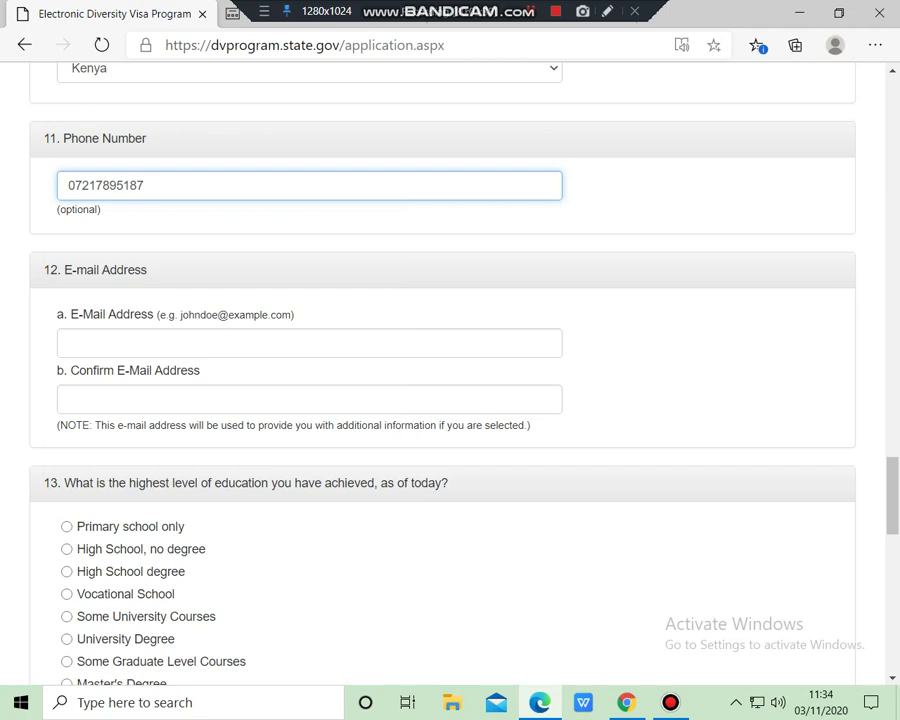
pyautogui.press('Tab')
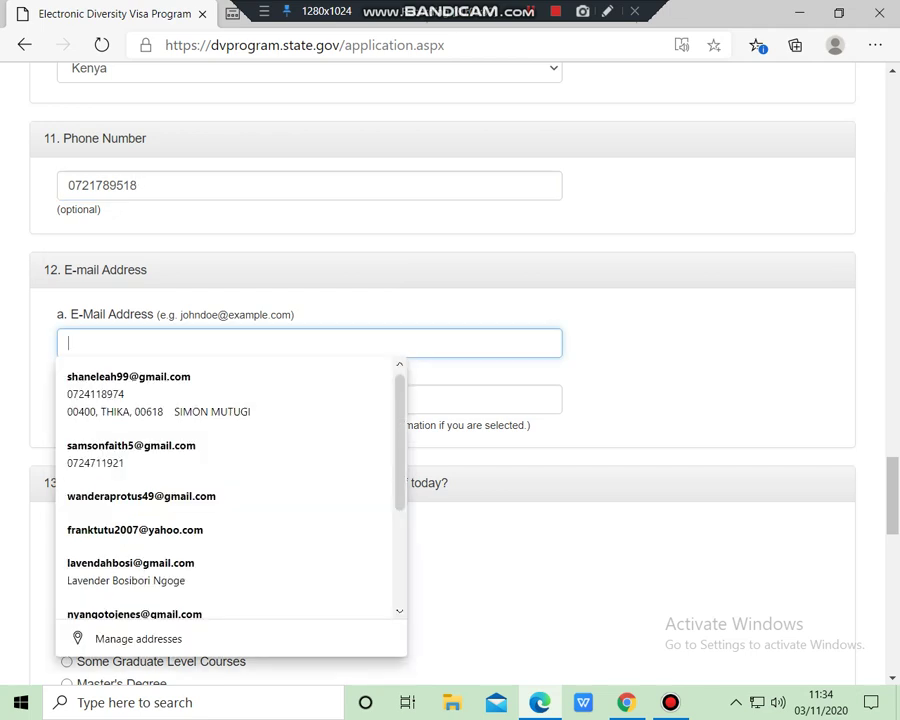
pyautogui.press('Down')
pyautogui.press('Return')
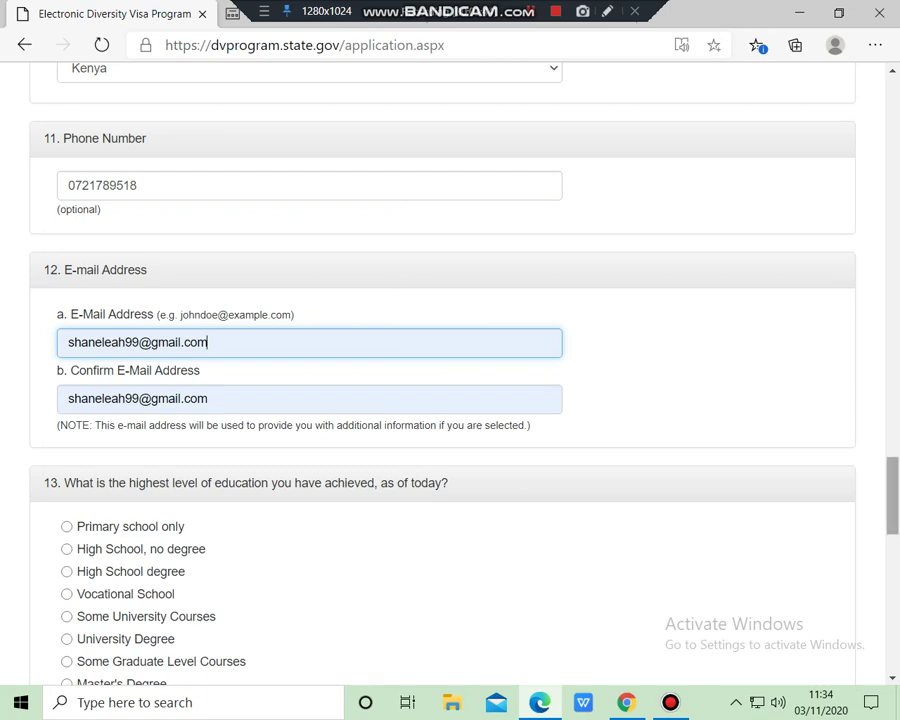
pyautogui.scroll(-3, 450, 370)
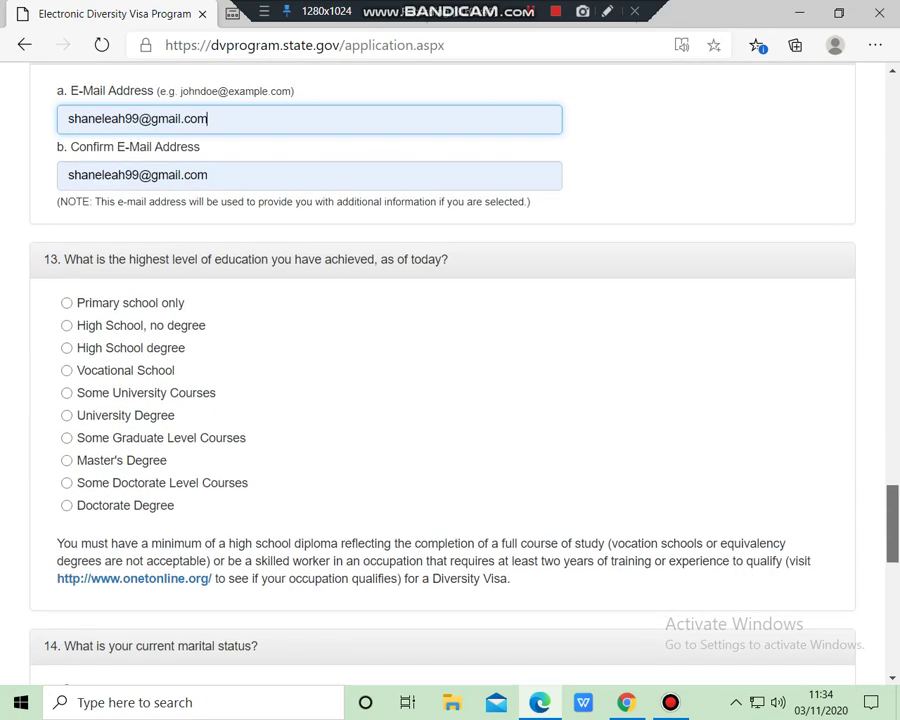
pyautogui.scroll(-1, 450, 370)
# Set the highest education level to High School degree
pyautogui.scroll(-1, 450, 370)
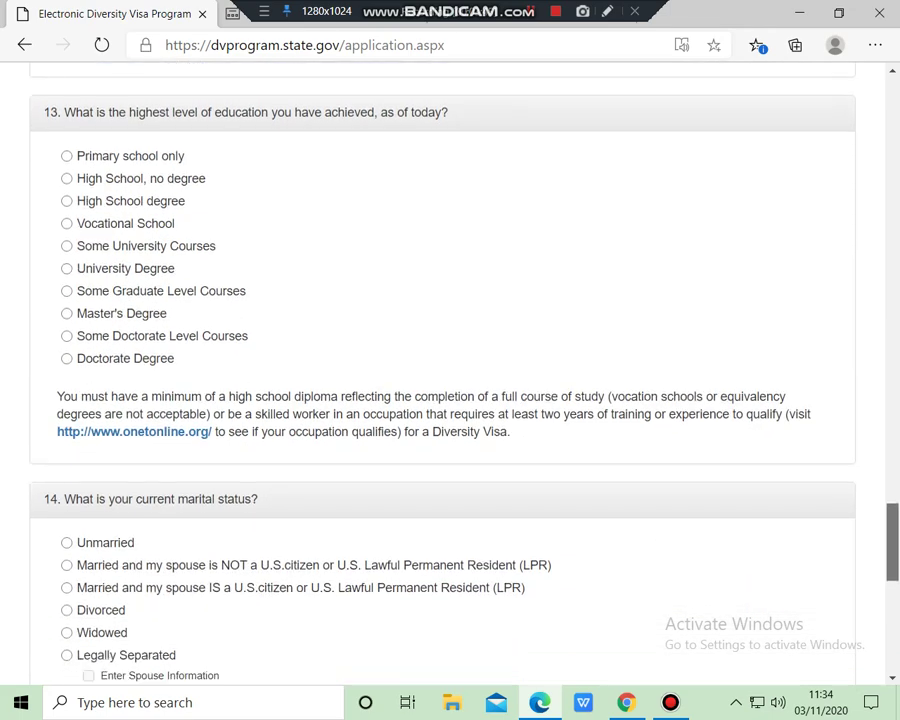
pyautogui.click(66, 195)
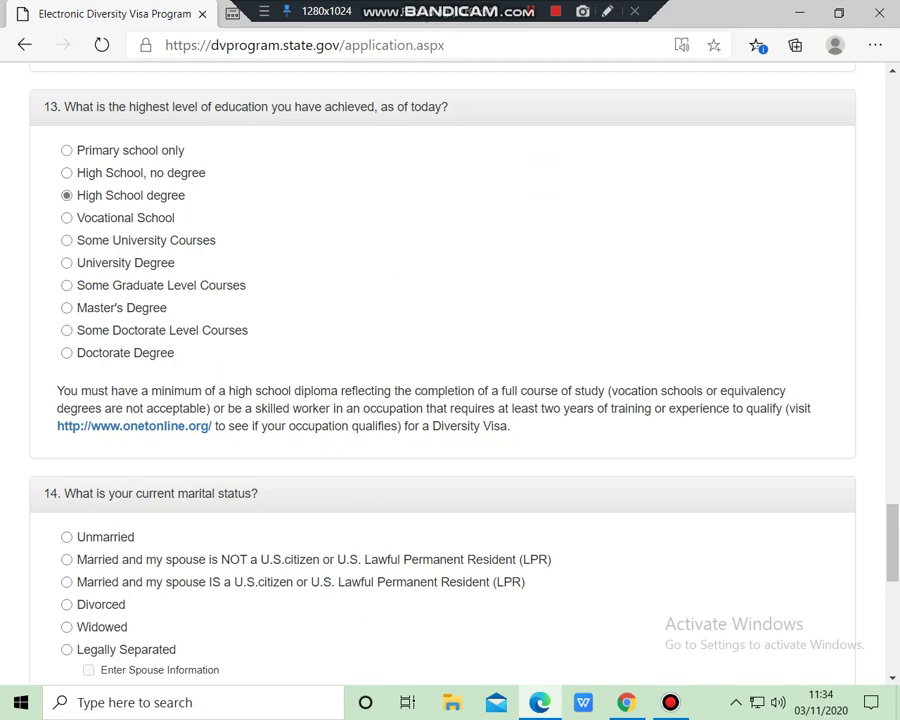
pyautogui.scroll(-1, 450, 370)
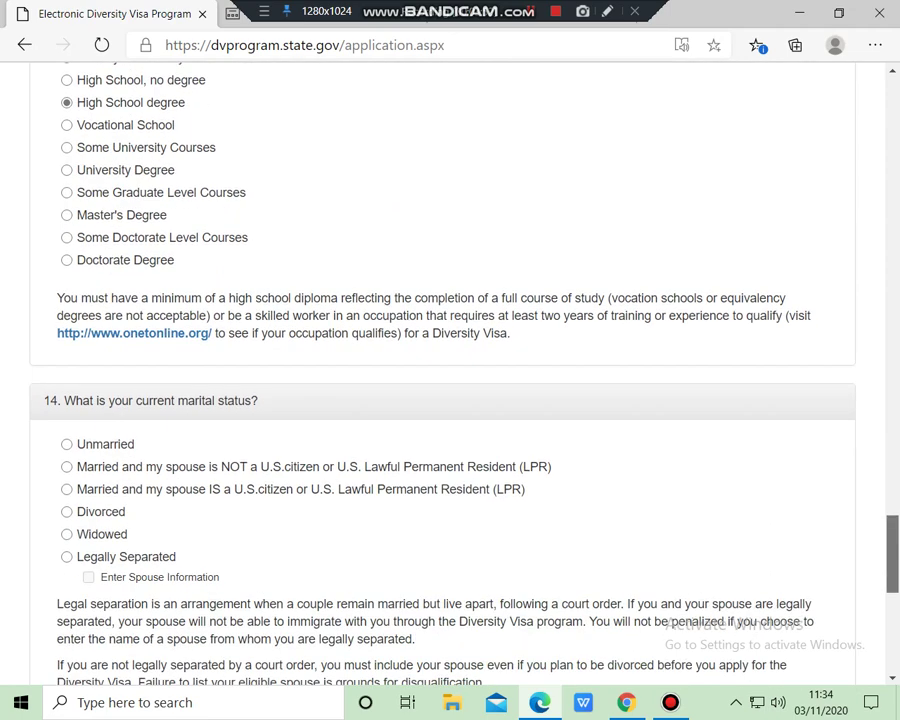
pyautogui.scroll(5, 450, 370)
pyautogui.click(66, 521)
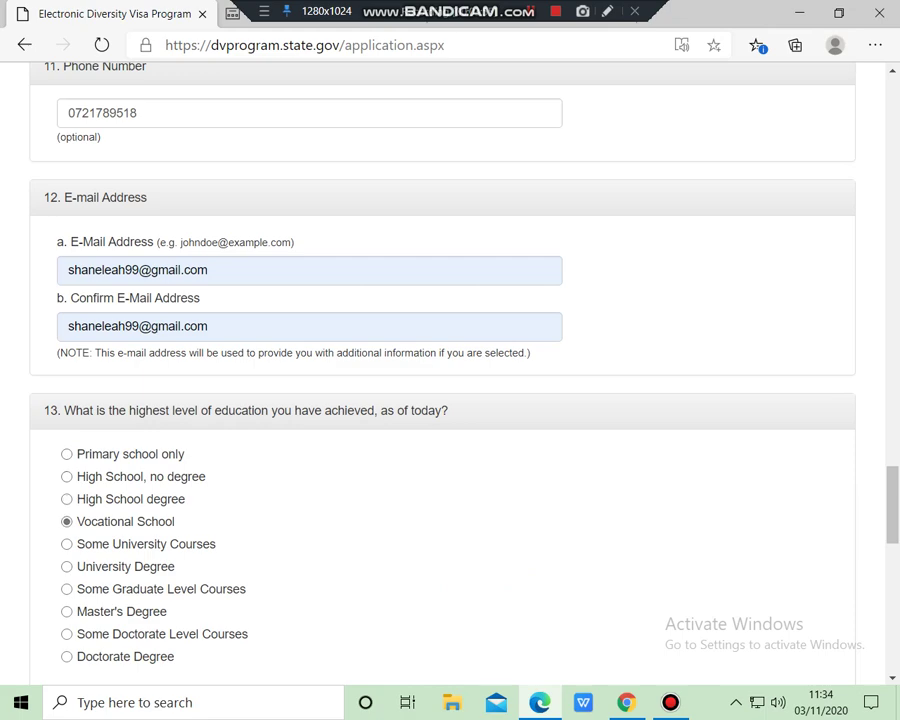
pyautogui.click(66, 499)
# Set marital status to married with a spouse who is not a U.S. citizen
pyautogui.scroll(-3, 450, 400)
pyautogui.scroll(-4, 450, 370)
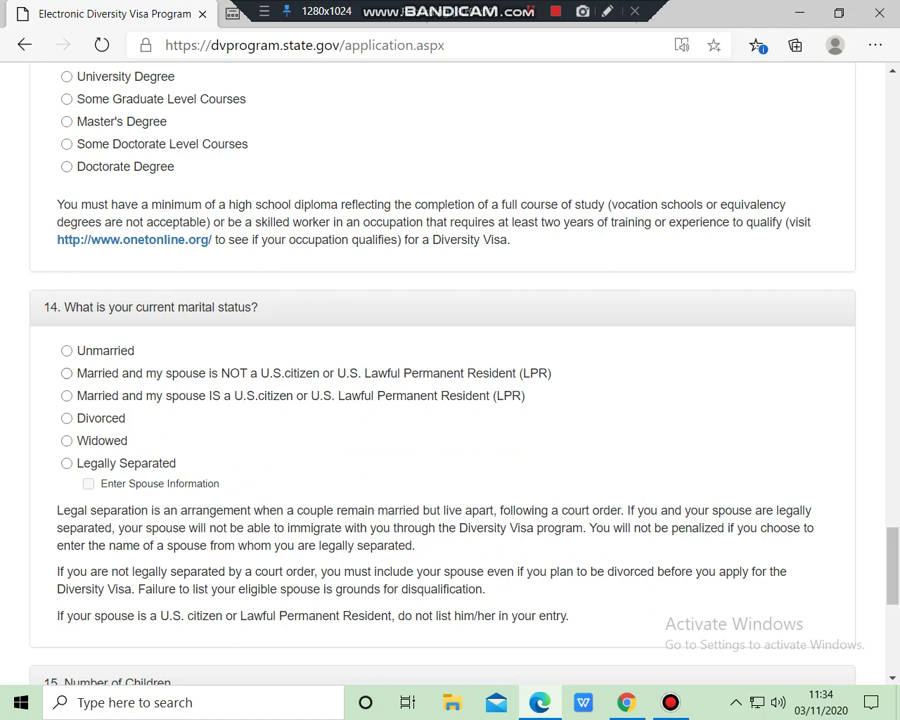
pyautogui.click(66, 350)
pyautogui.click(66, 373)
pyautogui.scroll(-5, 450, 370)
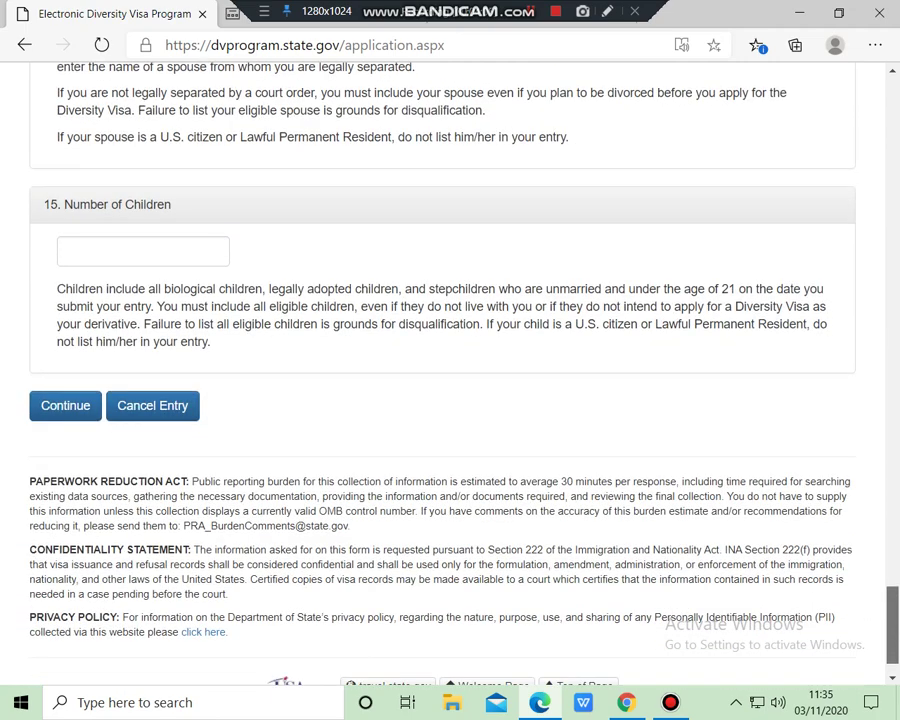
pyautogui.scroll(-1, 450, 370)
# Enter 1 as the Number of Children and submit the page
pyautogui.click(143, 245)
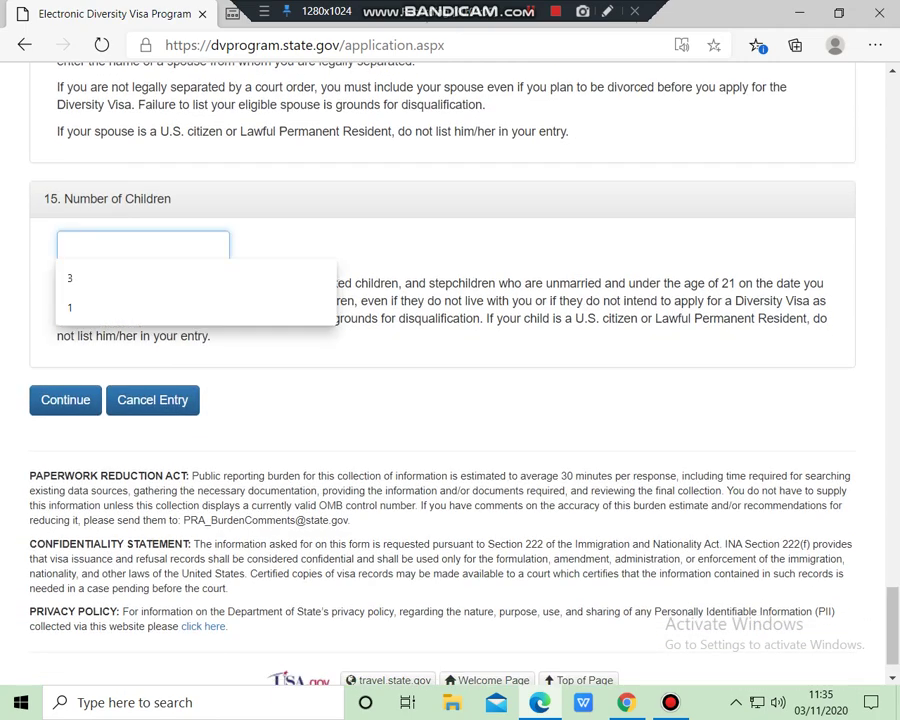
pyautogui.write('10')
pyautogui.press('BackSpace')
pyautogui.press('BackSpace')
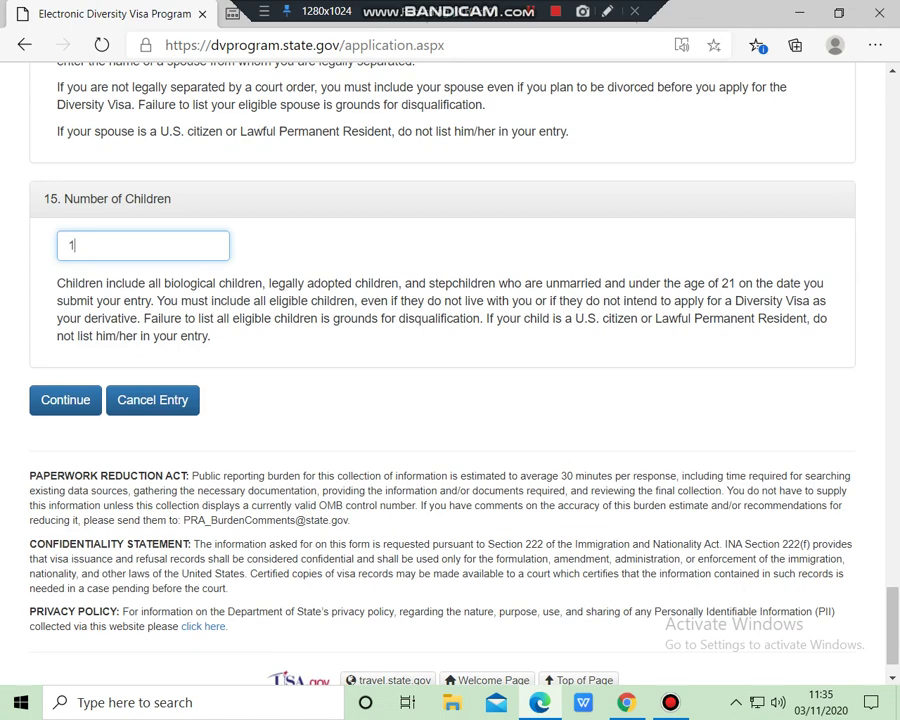
pyautogui.write('15')
pyautogui.press('BackSpace')
pyautogui.press('BackSpace')
pyautogui.write('1')
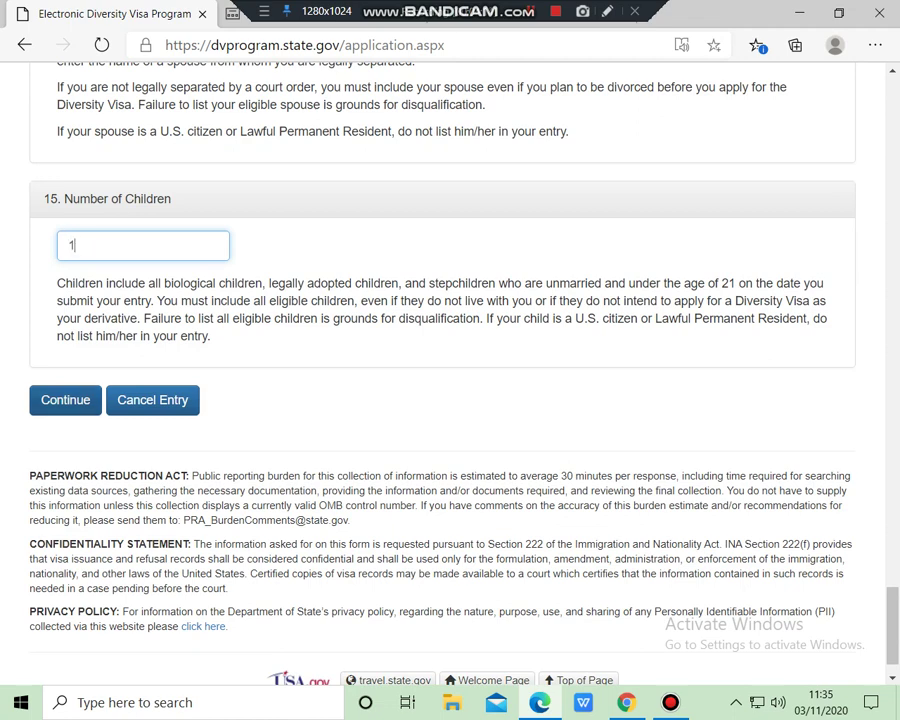
pyautogui.press('Tab')
pyautogui.press('Return')
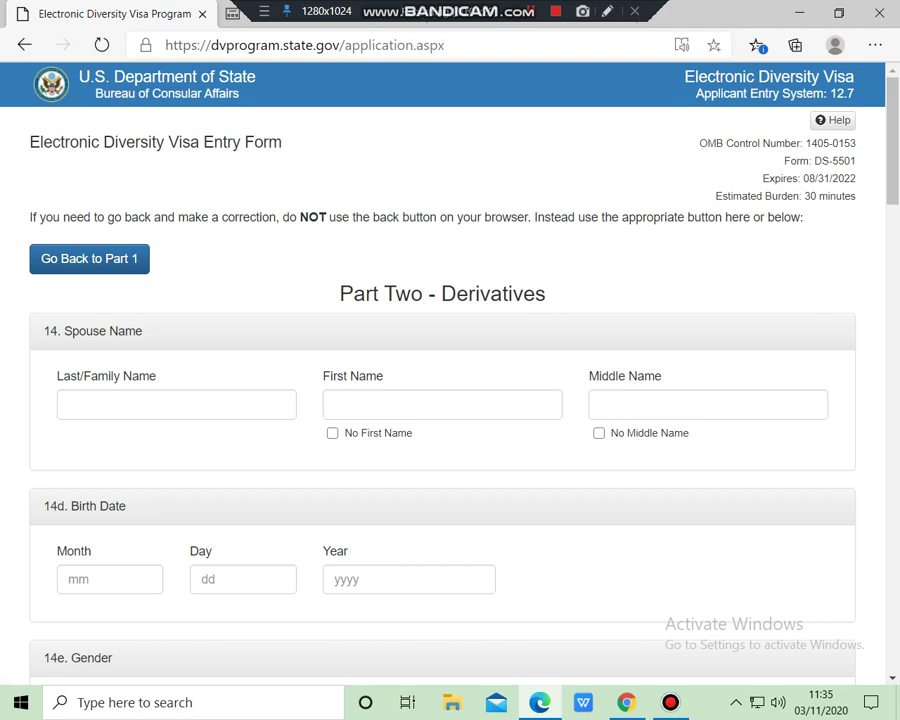
# Replace the autofilled saved name with the spouse's family, first and middle names
pyautogui.click(176, 404)
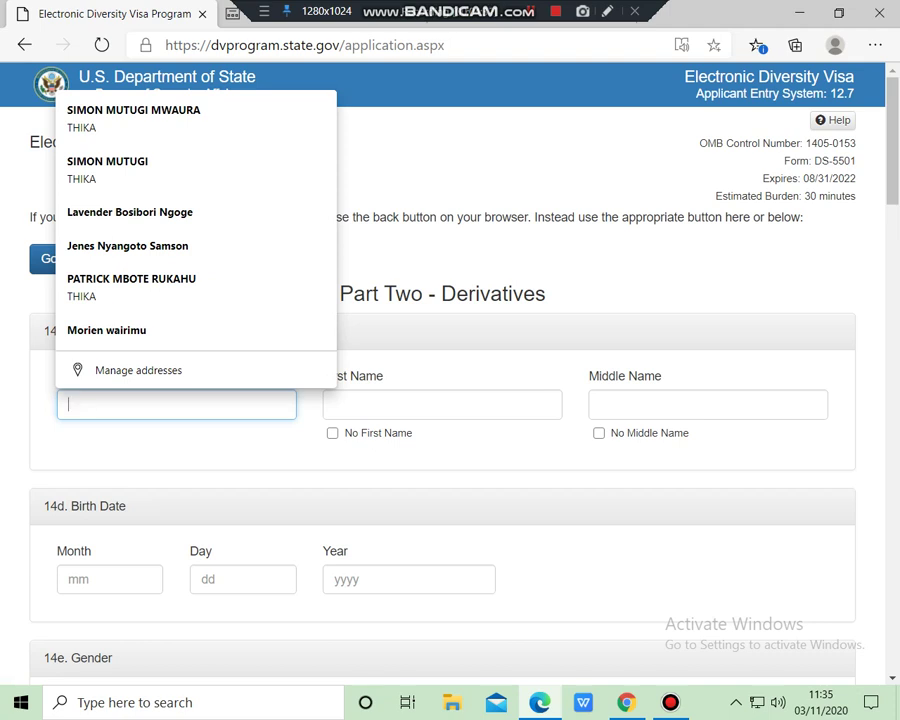
pyautogui.press('Up')
pyautogui.press('Up')
pyautogui.press('Return')
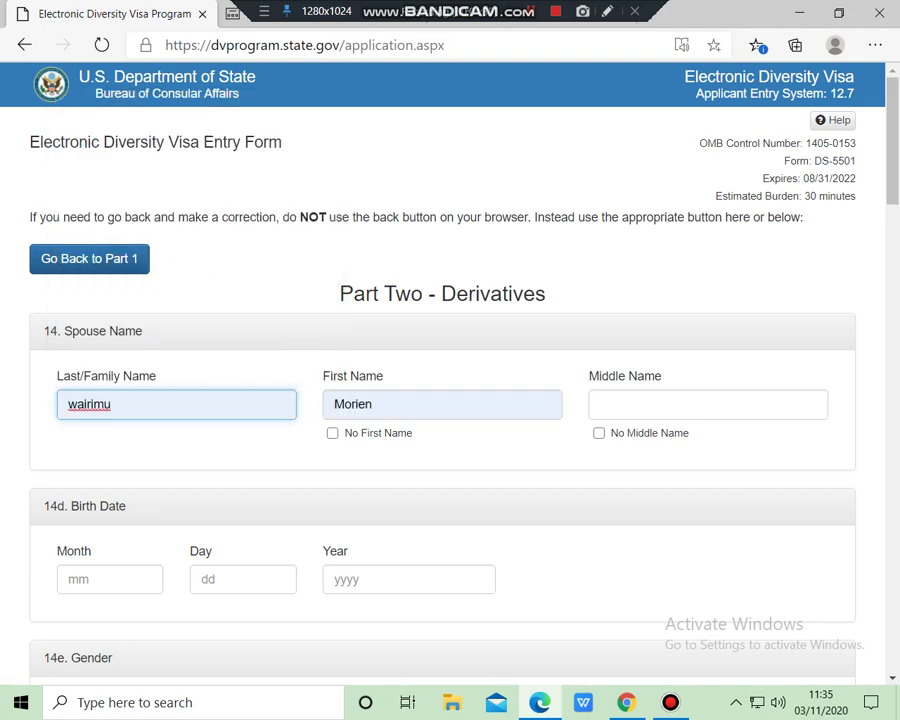
pyautogui.press('BackSpace')
pyautogui.press('BackSpace')
pyautogui.press('BackSpace')
pyautogui.press('BackSpace')
pyautogui.press('BackSpace')
pyautogui.press('BackSpace')
pyautogui.press('BackSpace')
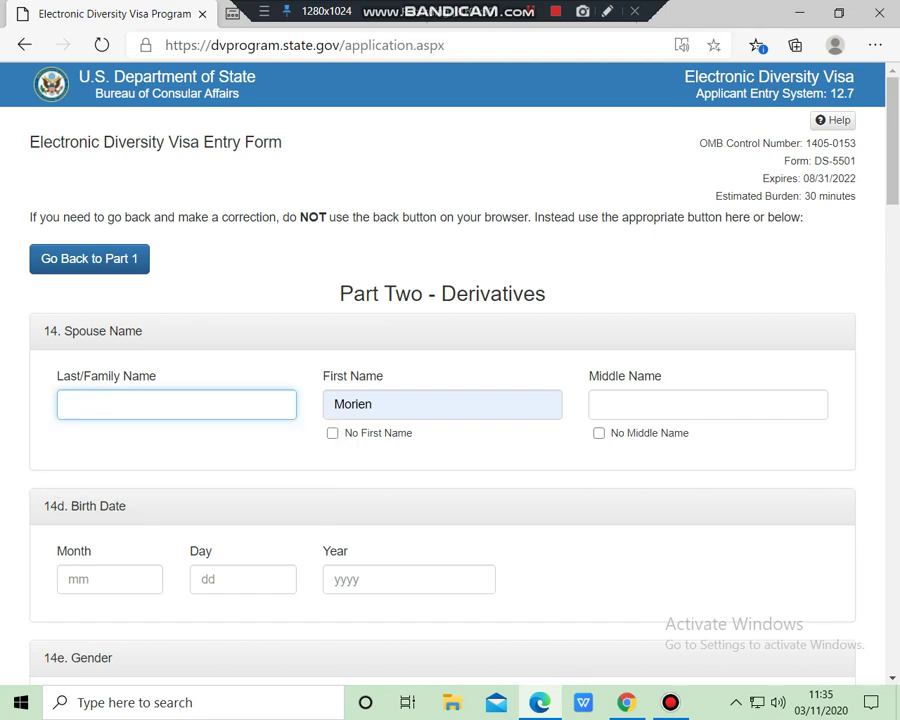
pyautogui.click(372, 404)
pyautogui.press('BackSpace')
pyautogui.press('BackSpace')
pyautogui.press('BackSpace')
pyautogui.press('BackSpace')
pyautogui.press('BackSpace')
pyautogui.press('BackSpace')
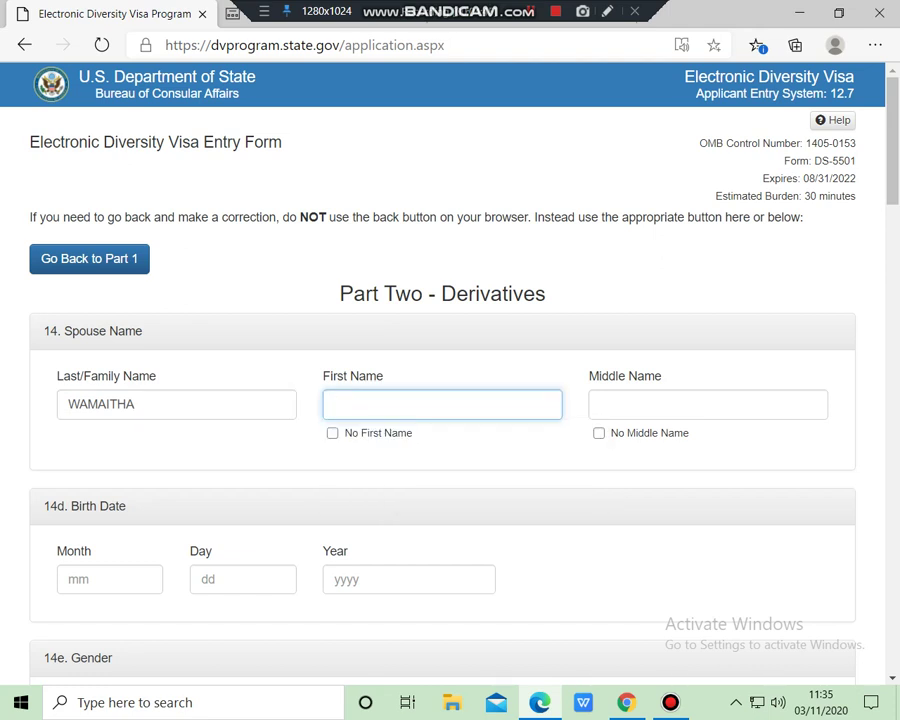
pyautogui.click(707, 404)
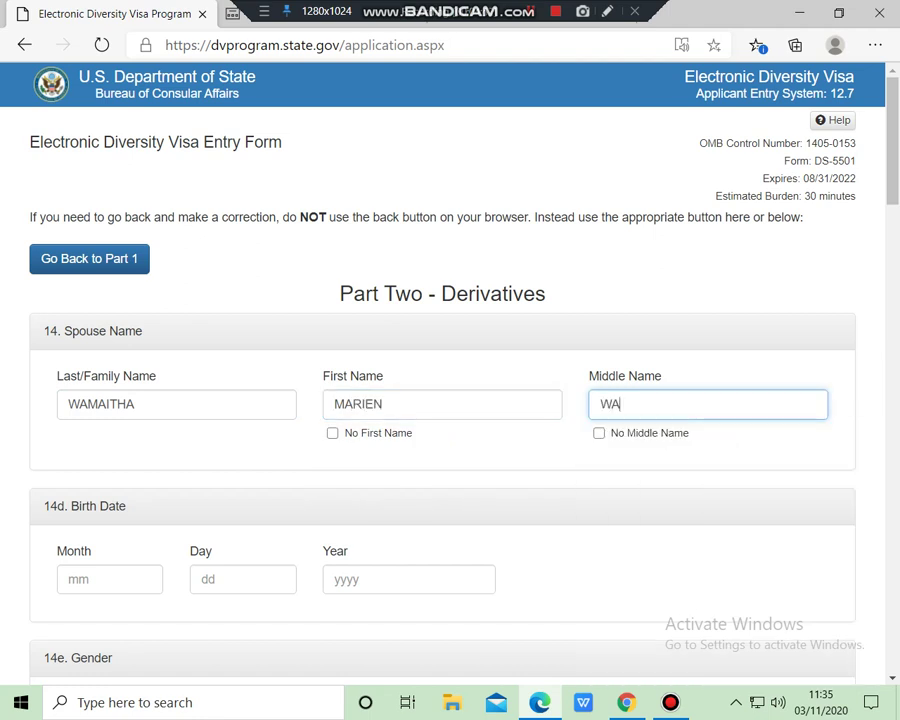
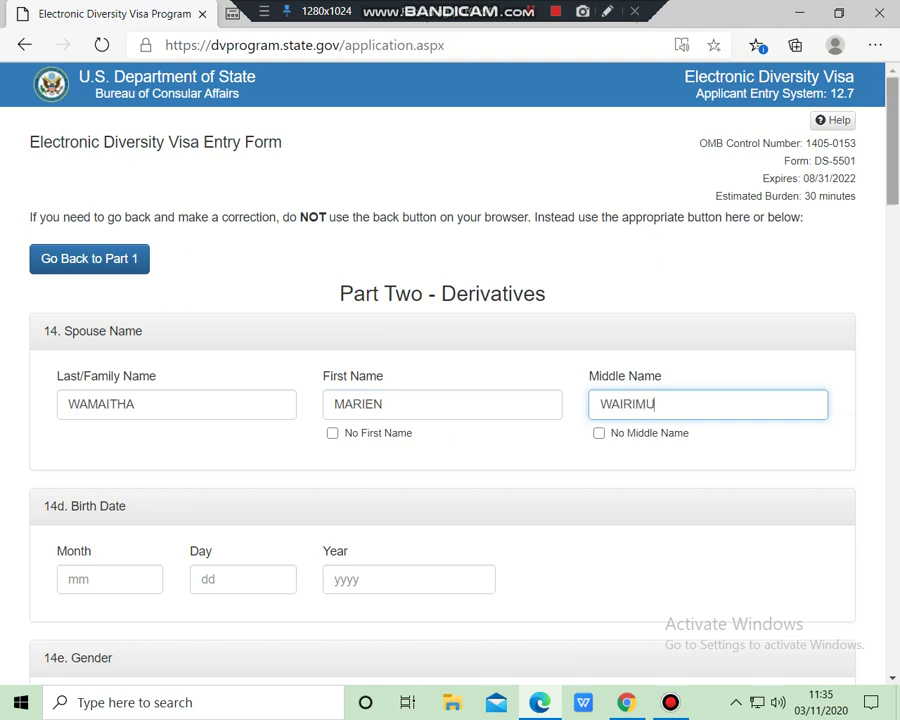
pyautogui.scroll(-5, 450, 380)
pyautogui.scroll(-1, 450, 380)
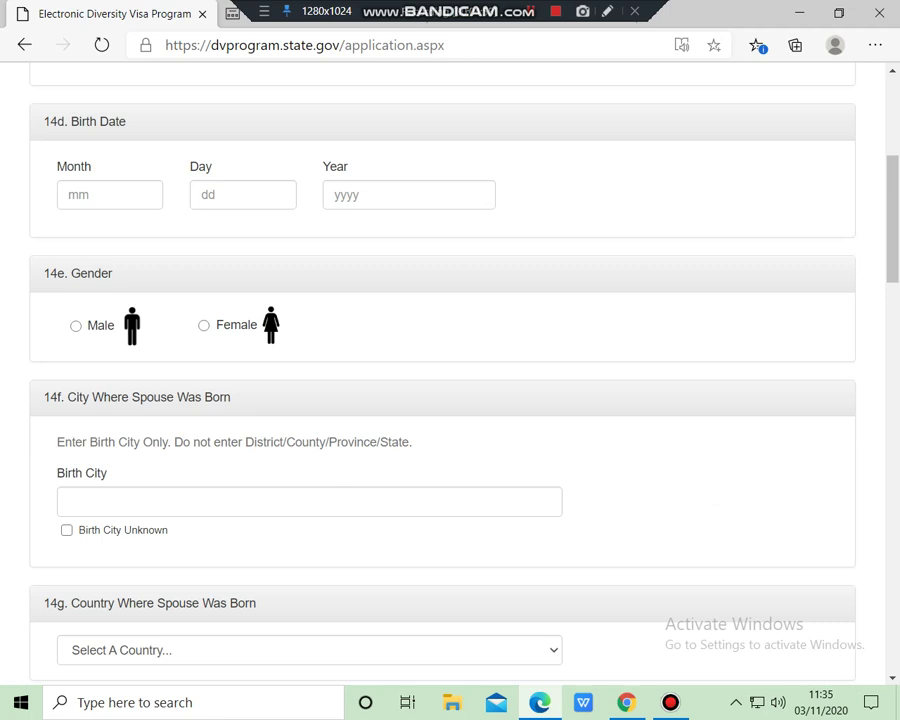
pyautogui.click(110, 195)
pyautogui.write('1')
pyautogui.click(243, 195)
pyautogui.write('02')
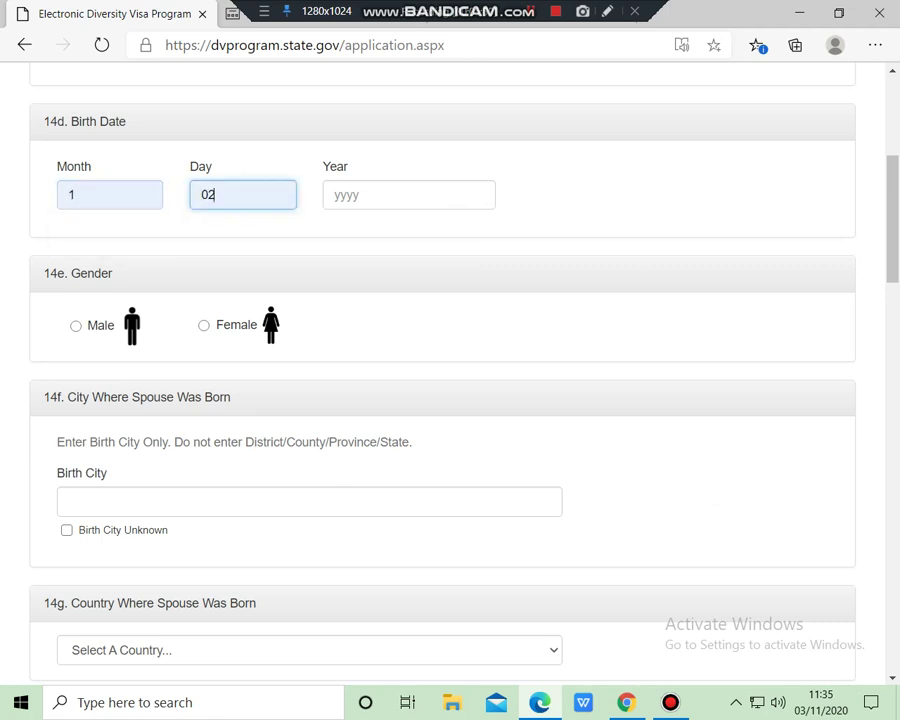
pyautogui.click(408, 195)
pyautogui.press('Down')
pyautogui.press('Return')
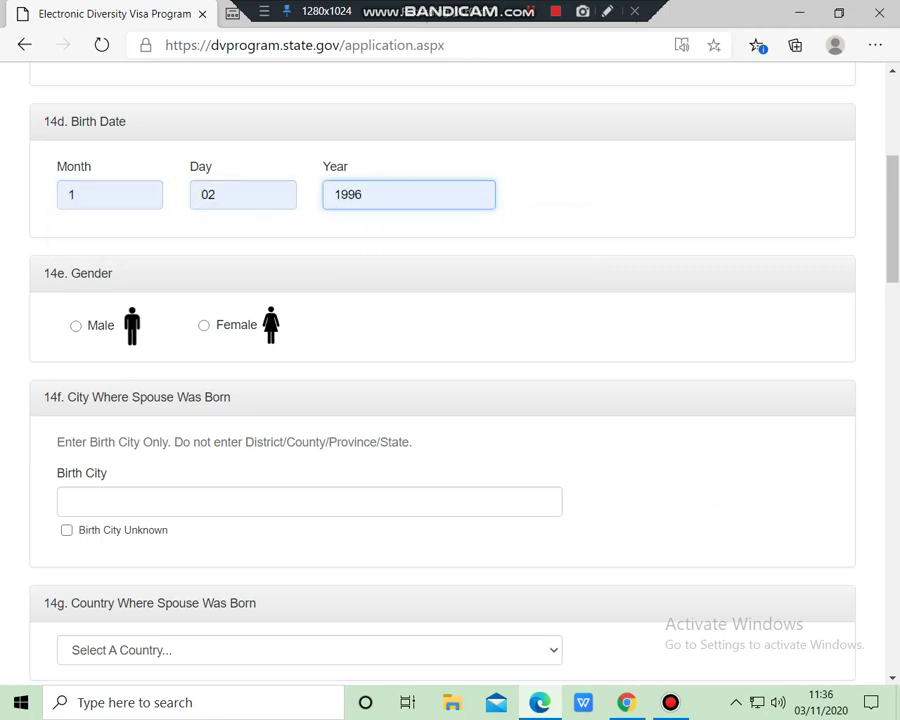
# Mark the spouse as Female, born in NAIROBI, with Kenya kept as birth country
pyautogui.scroll(-3, 450, 380)
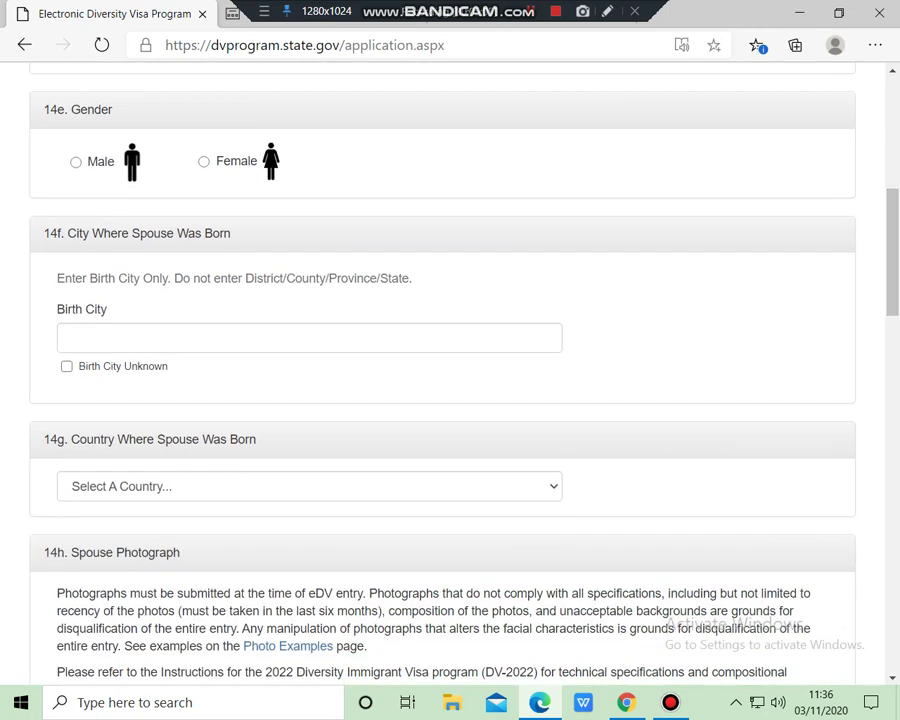
pyautogui.click(204, 161)
pyautogui.click(309, 337)
pyautogui.press('Down')
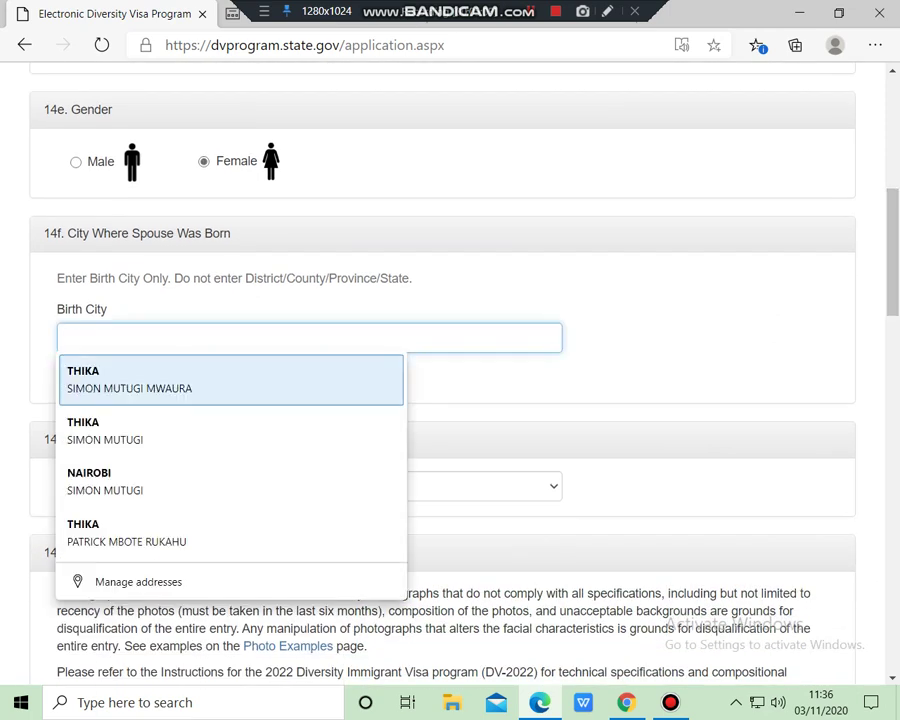
pyautogui.press('Down')
pyautogui.press('Down')
pyautogui.press('Return')
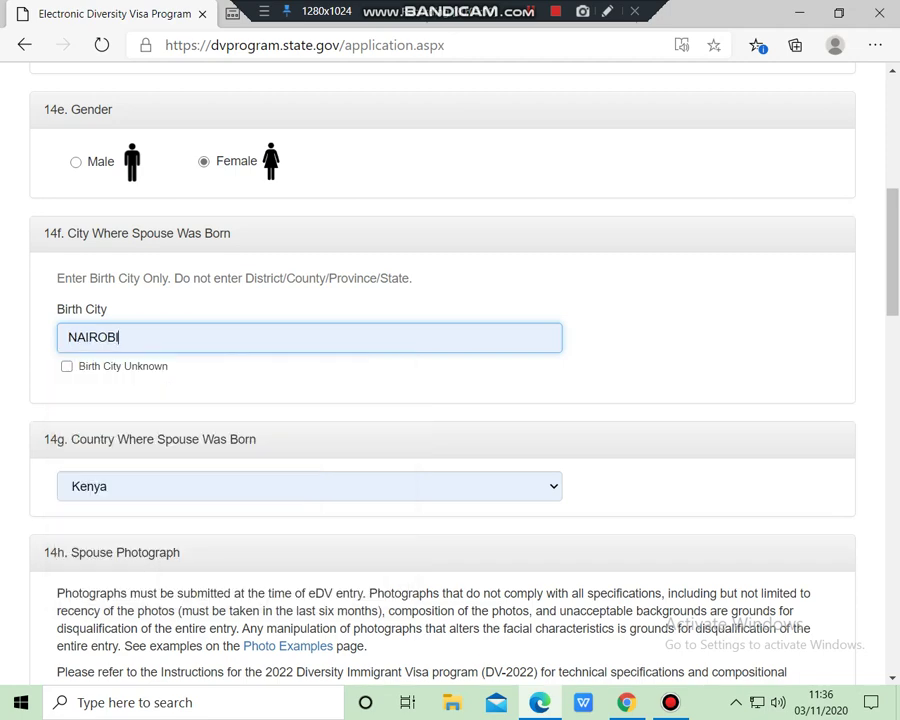
pyautogui.scroll(-3, 450, 380)
pyautogui.scroll(-2, 450, 380)
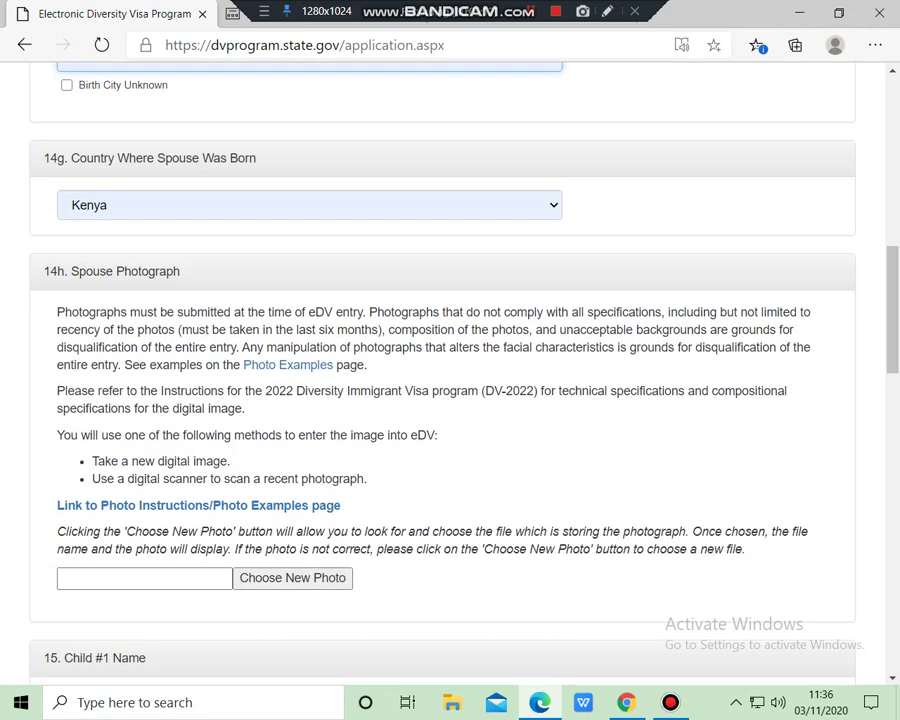
pyautogui.click(309, 204)
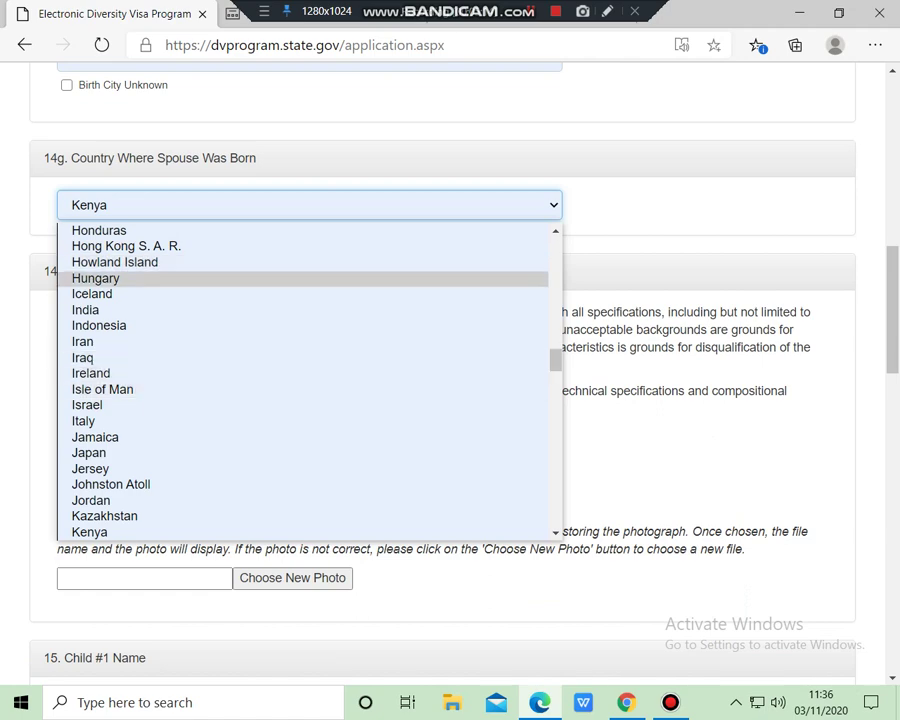
pyautogui.press('Escape')
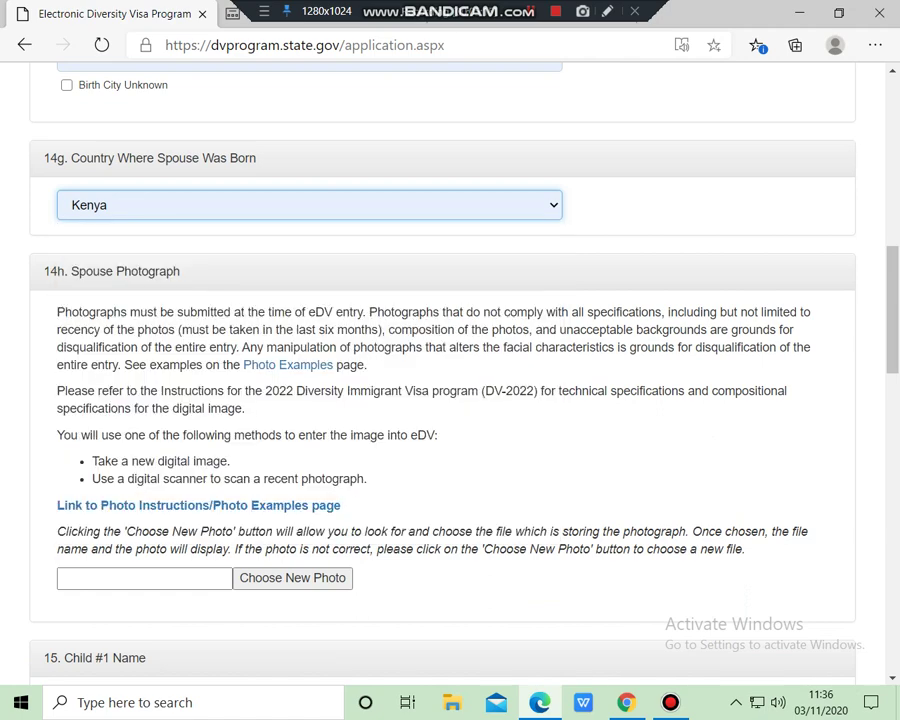
pyautogui.scroll(-4, 450, 380)
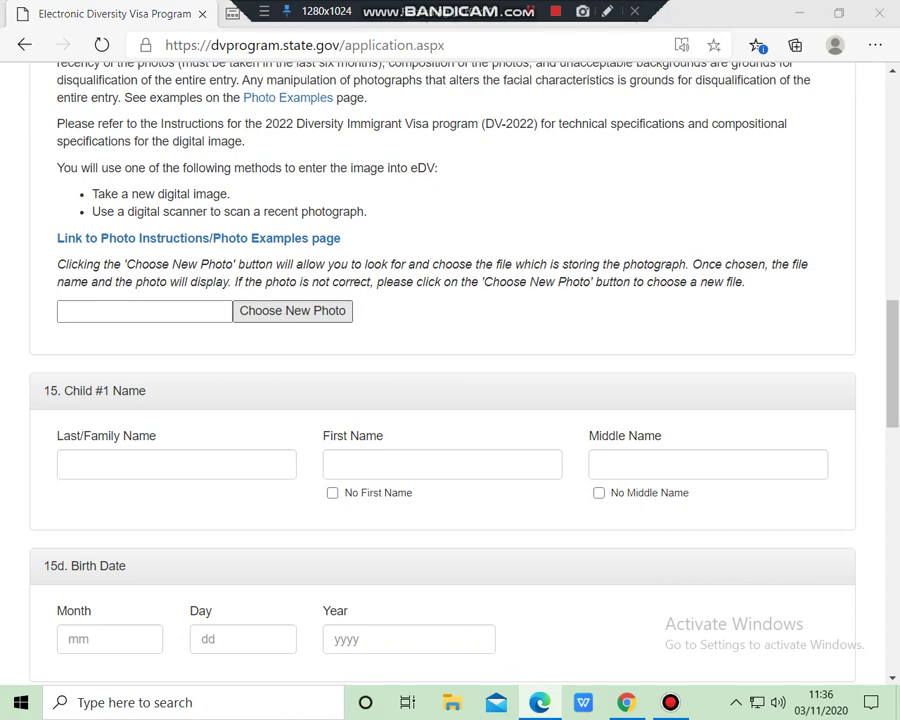
# Upload W.jpg from the file picker as the spouse's photograph
pyautogui.click(292, 311)
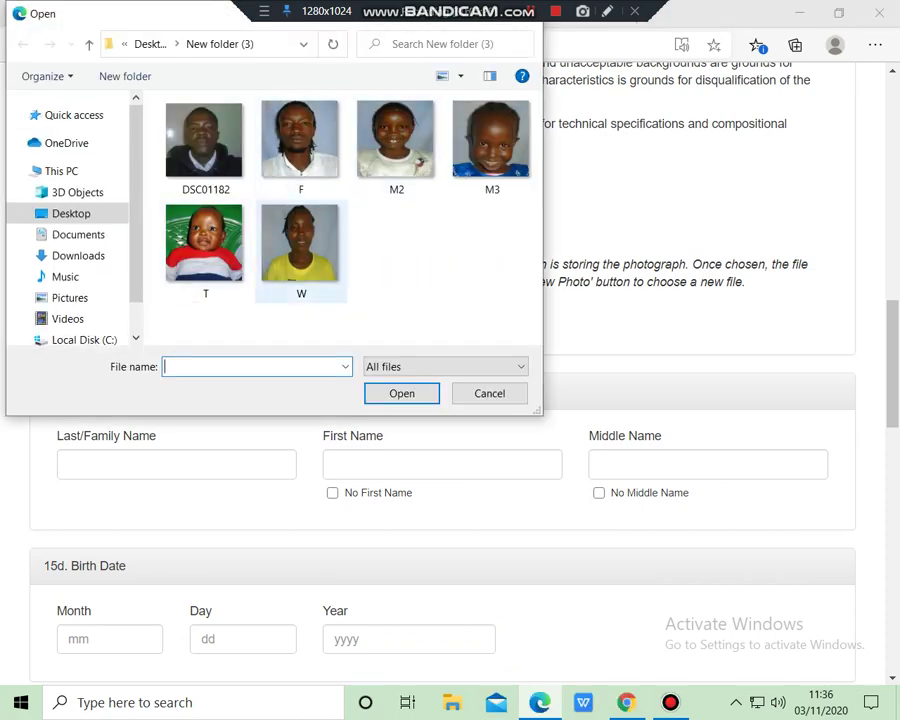
pyautogui.click(300, 243)
pyautogui.doubleClick(300, 243)
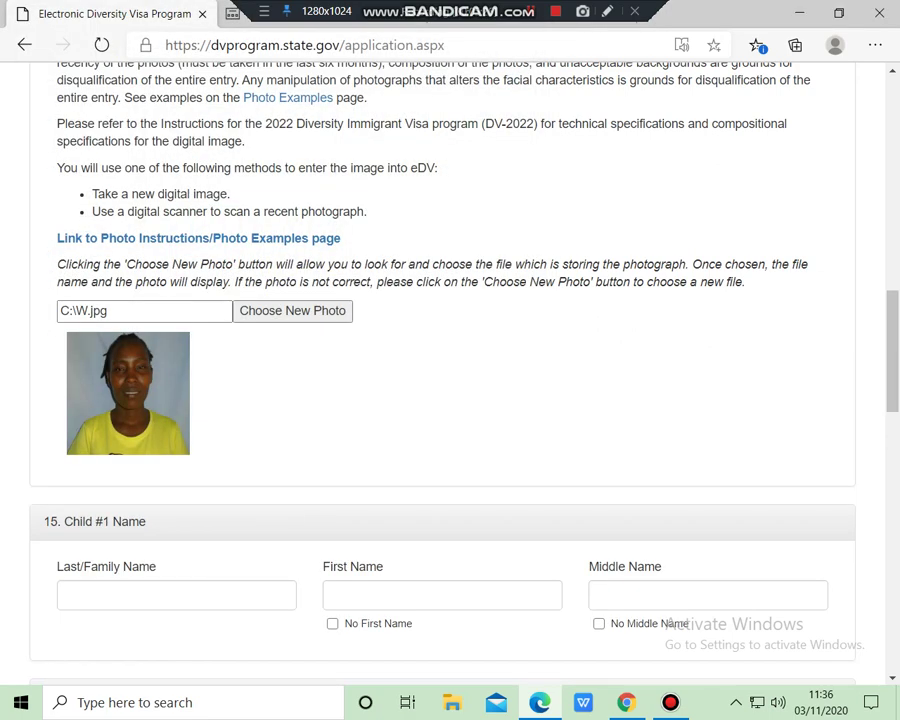
pyautogui.scroll(-4, 450, 370)
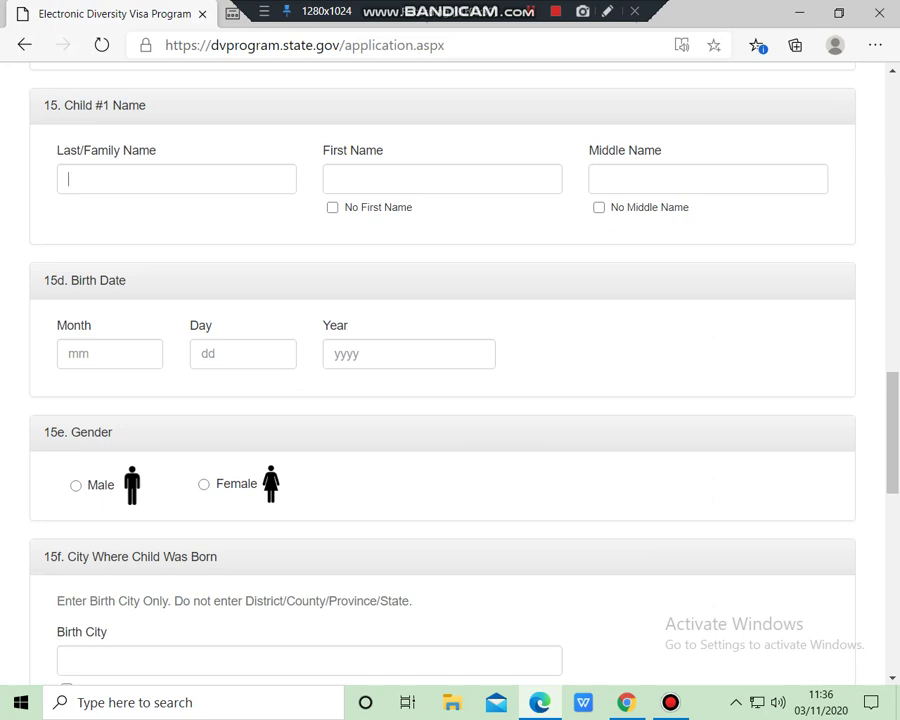
# Enter Child #1's last, first and middle names, correcting a mistyped middle name
pyautogui.click(68, 179)
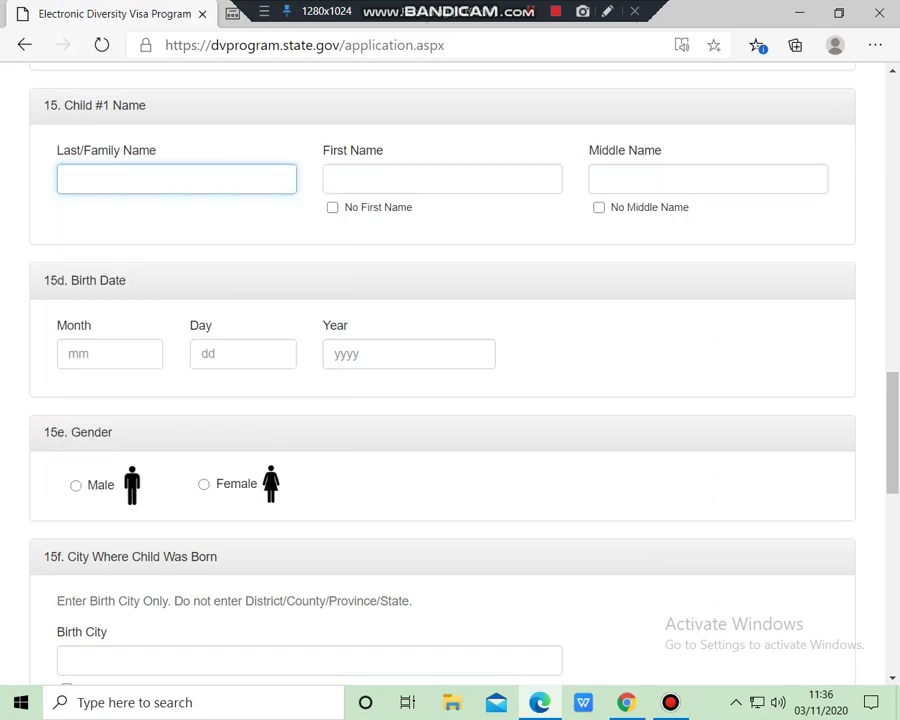
pyautogui.click(68, 179)
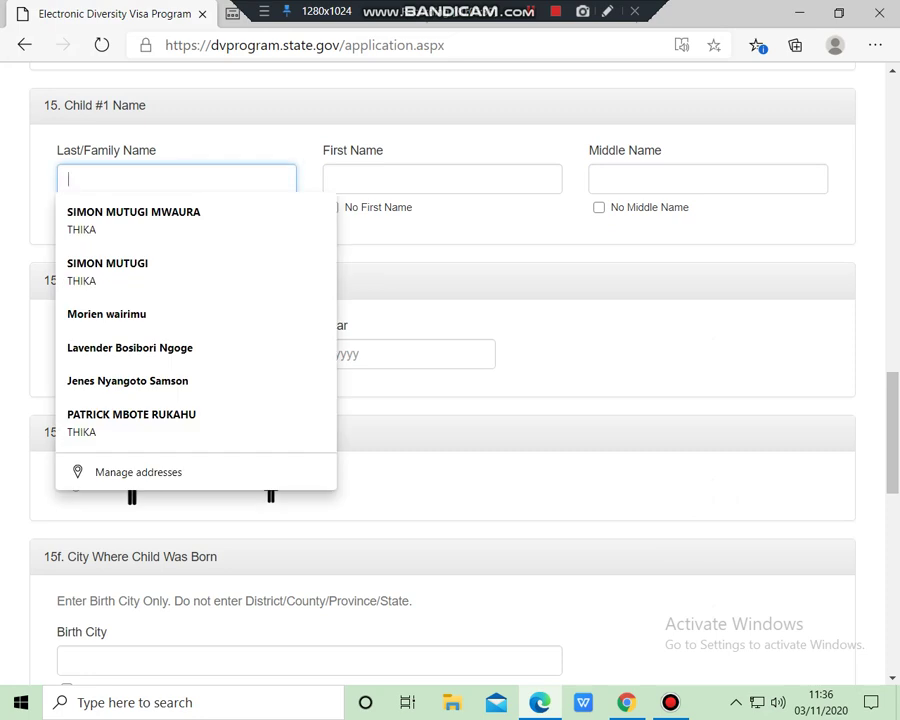
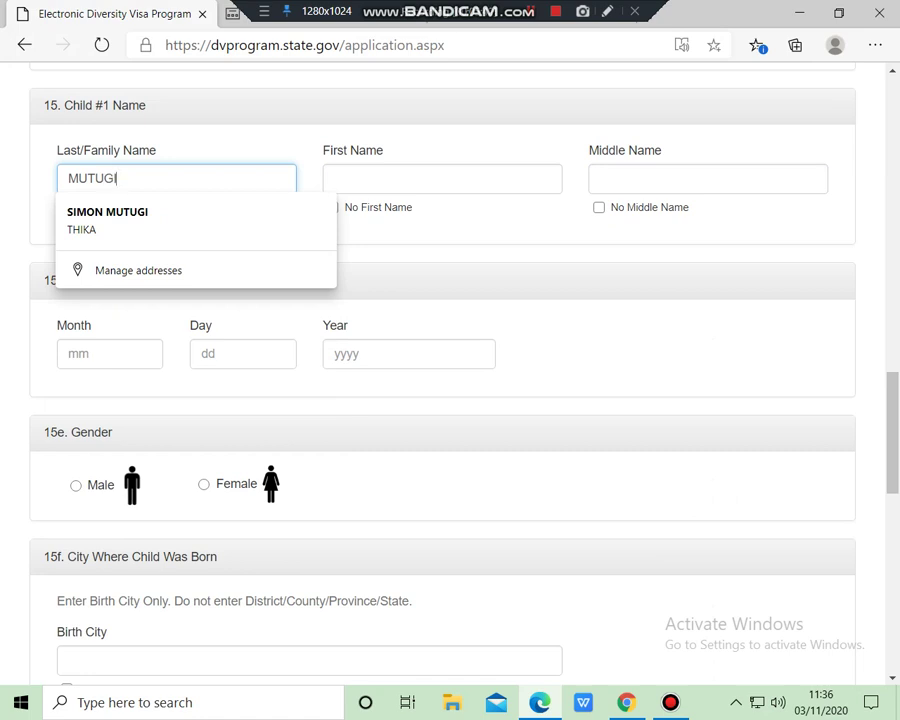
pyautogui.click(442, 179)
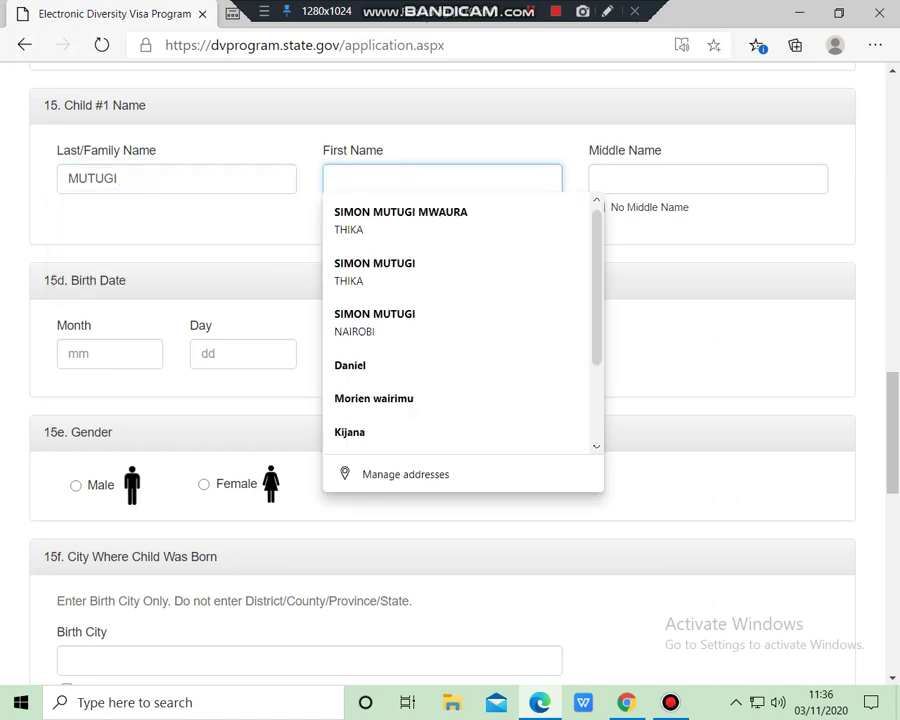
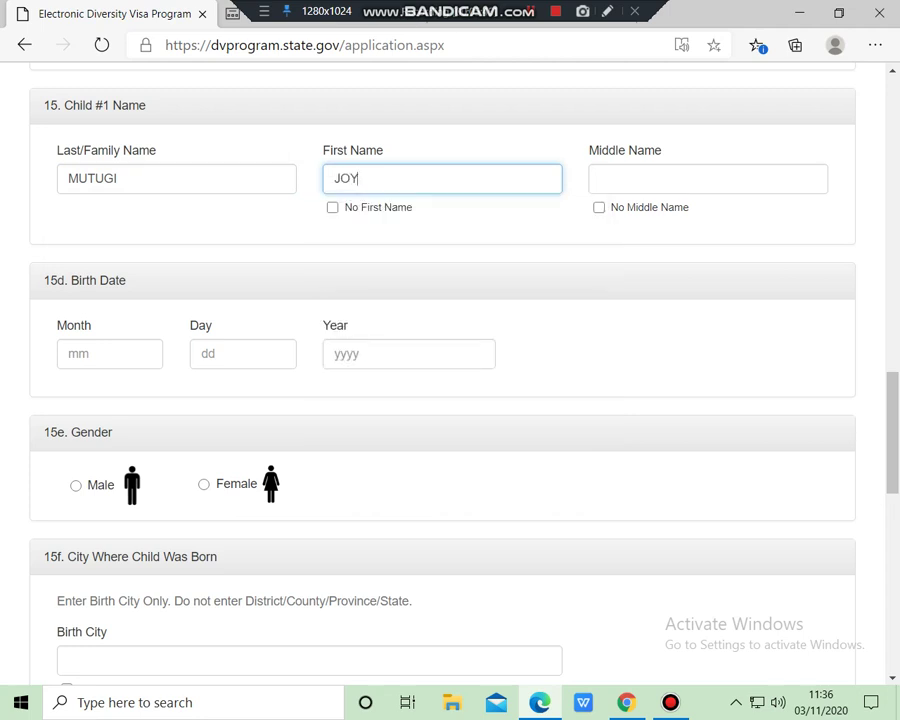
pyautogui.click(708, 178)
pyautogui.write('KI')
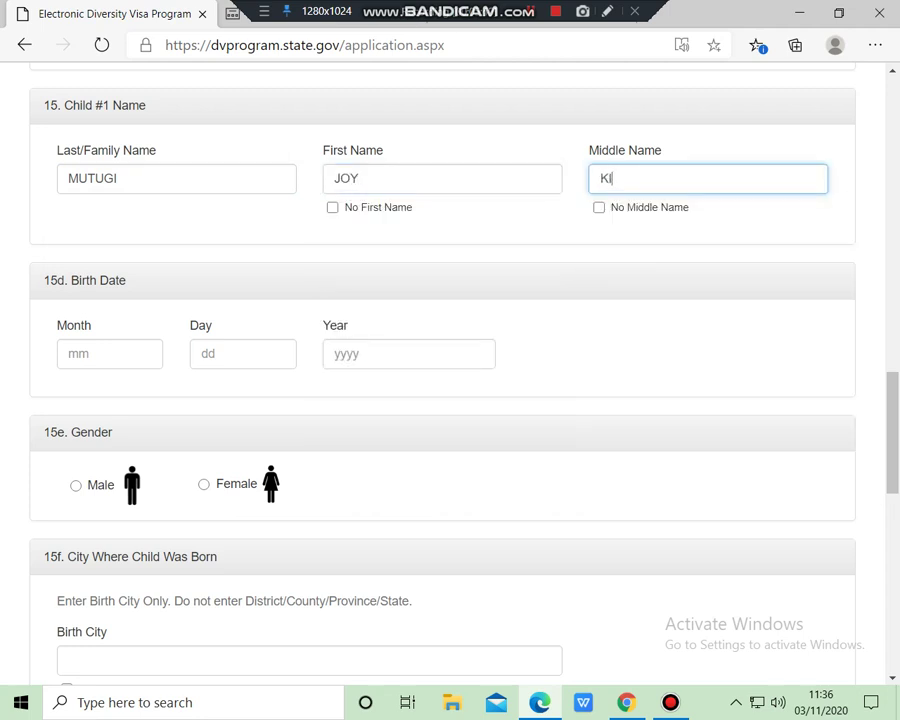
pyautogui.press('BackSpace')
pyautogui.press('BackSpace')
# Set Child #1's birth date to month 1, day 02, year 2008
pyautogui.click(110, 353)
pyautogui.press('Down')
pyautogui.press('Return')
pyautogui.click(243, 353)
pyautogui.press('Down')
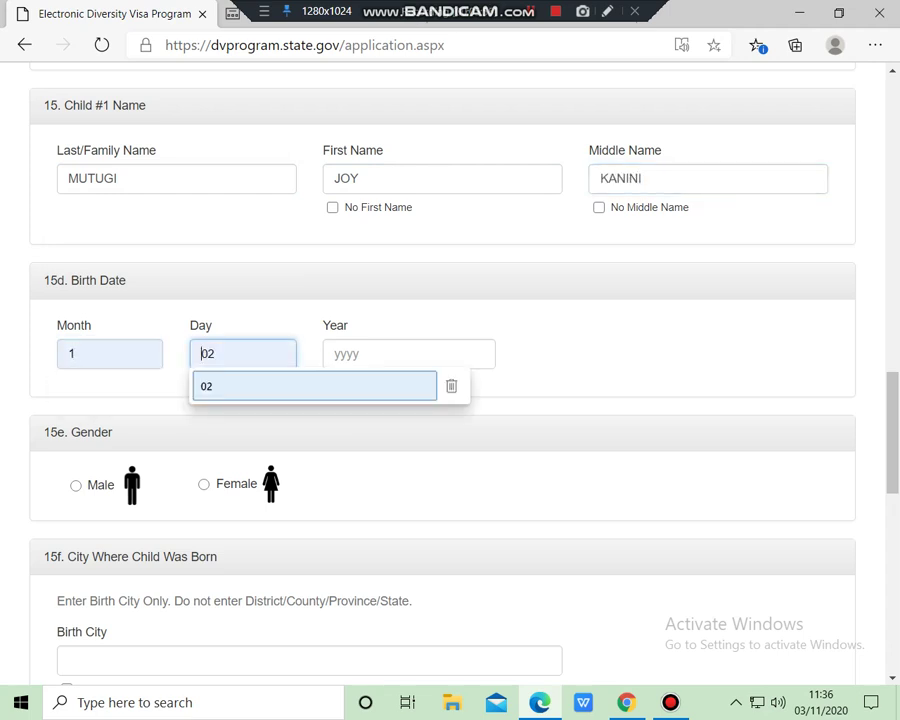
pyautogui.press('Return')
pyautogui.click(408, 353)
pyautogui.press('Down')
pyautogui.press('Down')
pyautogui.press('Return')
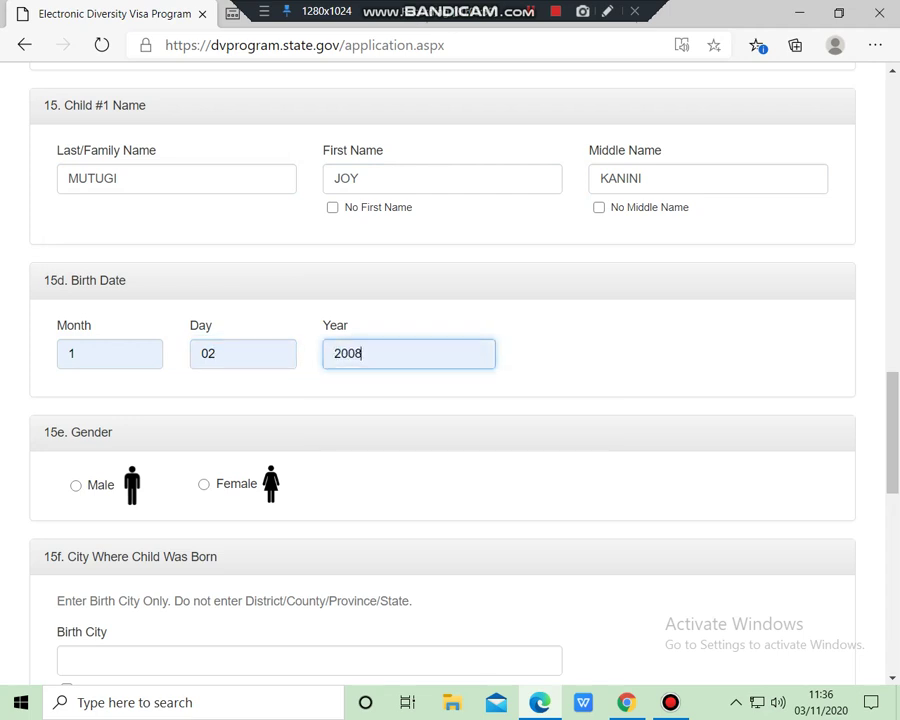
pyautogui.scroll(-1, 443, 370)
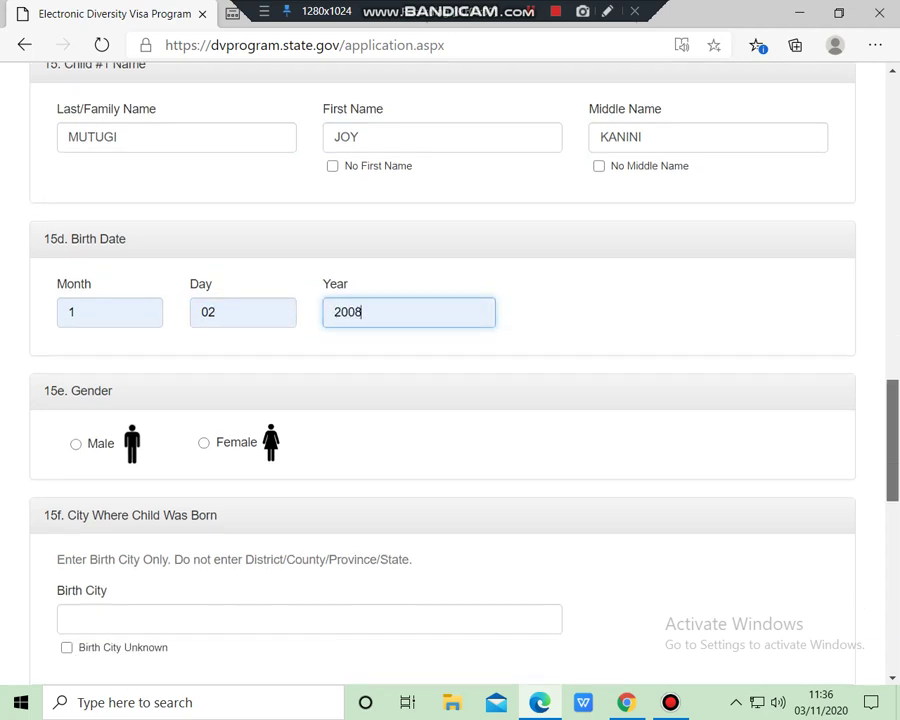
pyautogui.scroll(-3, 443, 370)
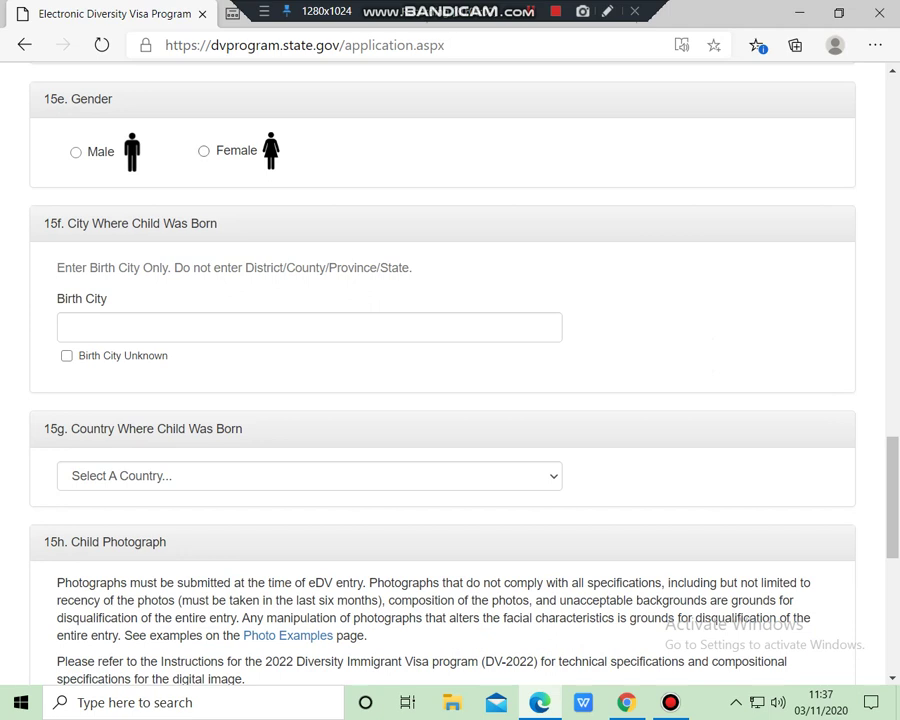
# Set Child #1's gender to Female, birth city TURKANA and birth country Kenya
pyautogui.click(204, 151)
pyautogui.click(300, 327)
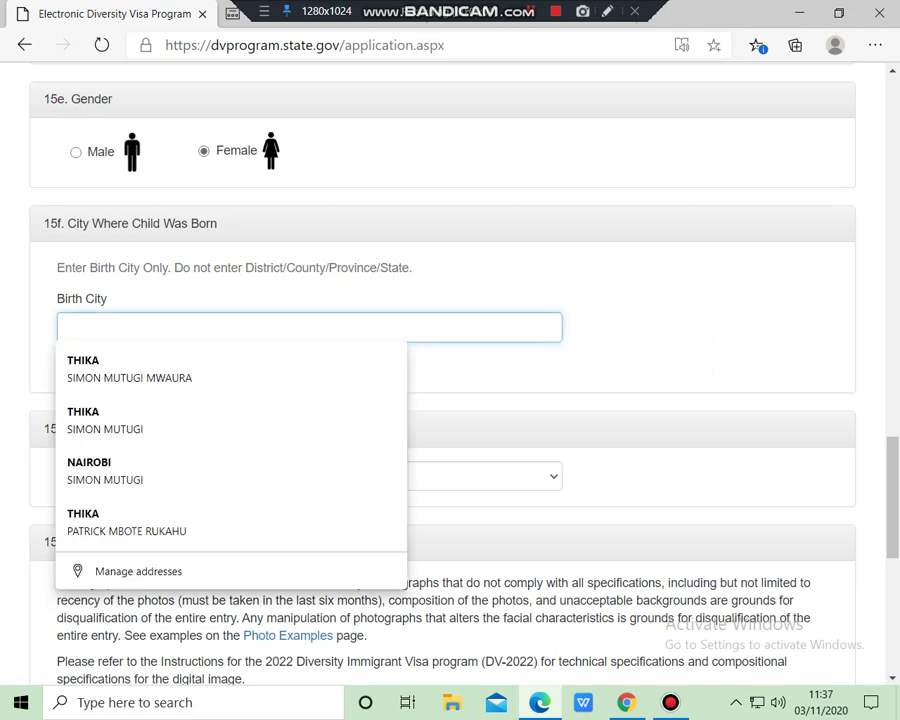
pyautogui.write('TUR')
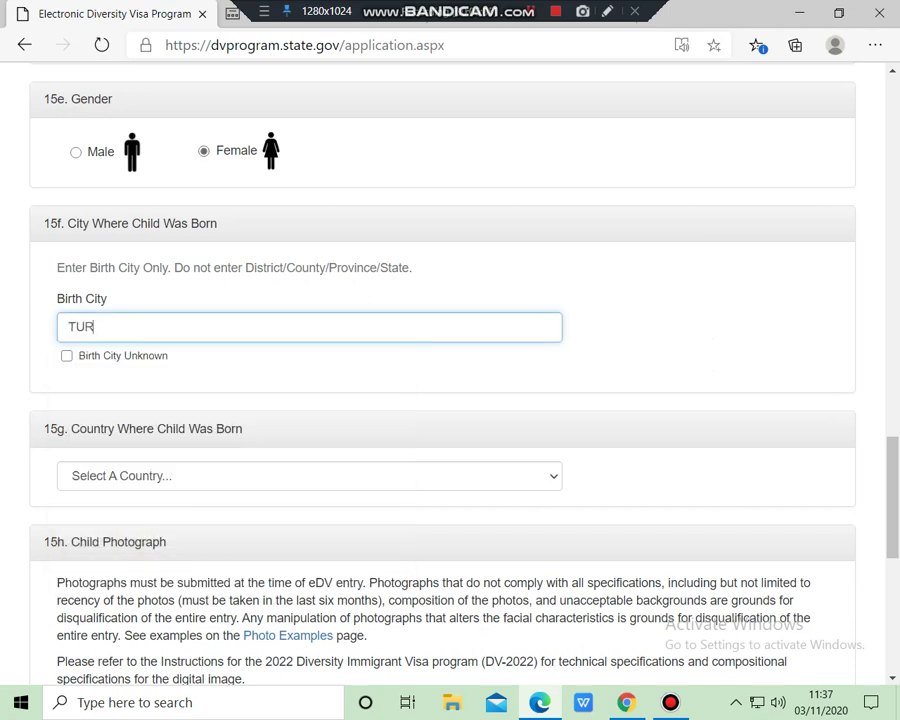
pyautogui.write('KANA')
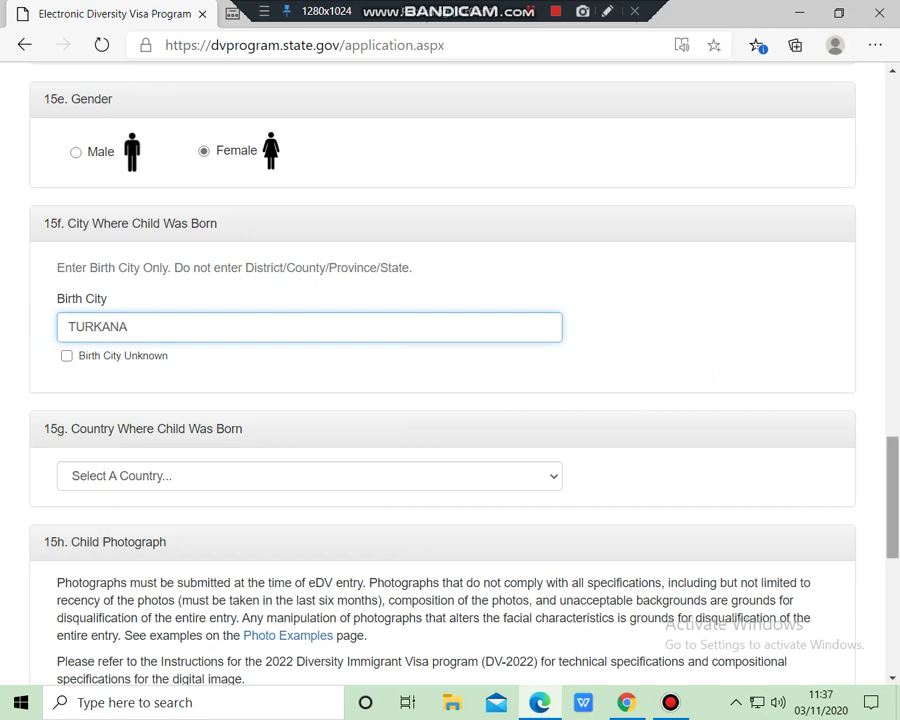
pyautogui.scroll(-2, 450, 370)
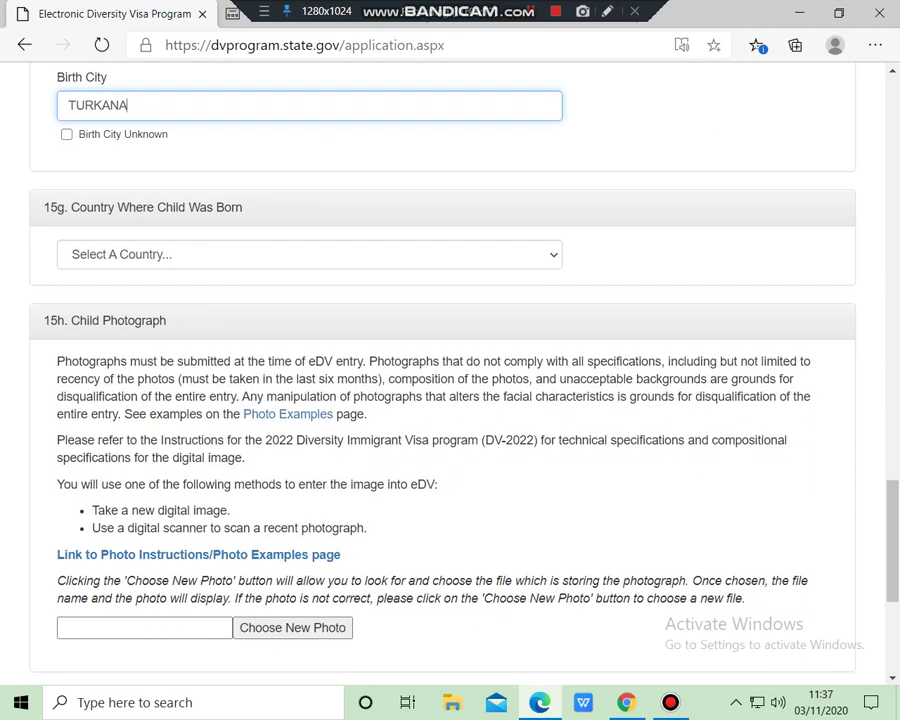
pyautogui.click(300, 254)
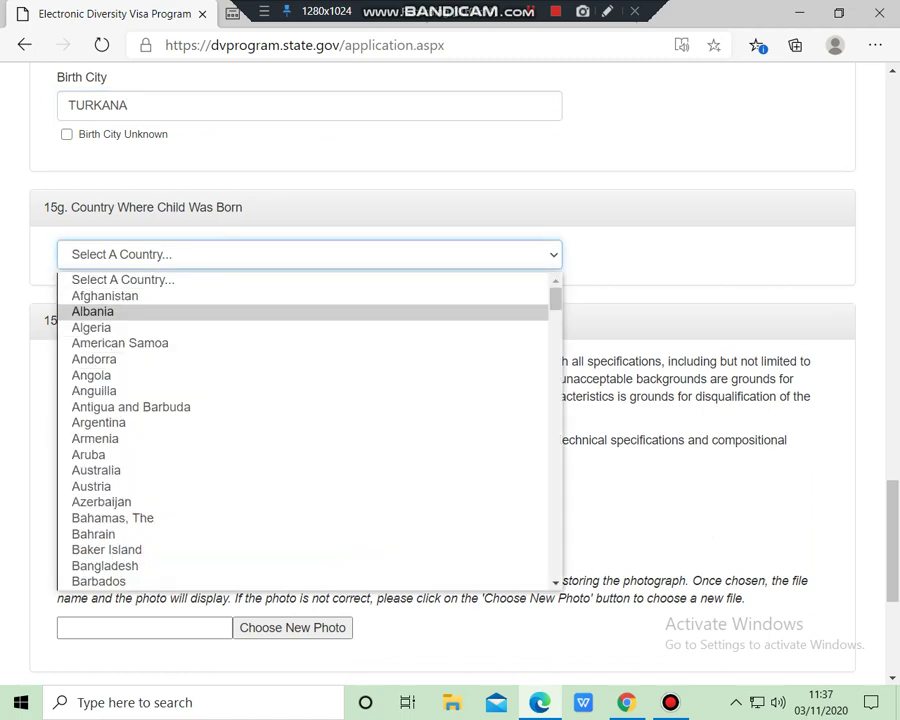
pyautogui.scroll(-10, 305, 430)
pyautogui.scroll(-4, 300, 430)
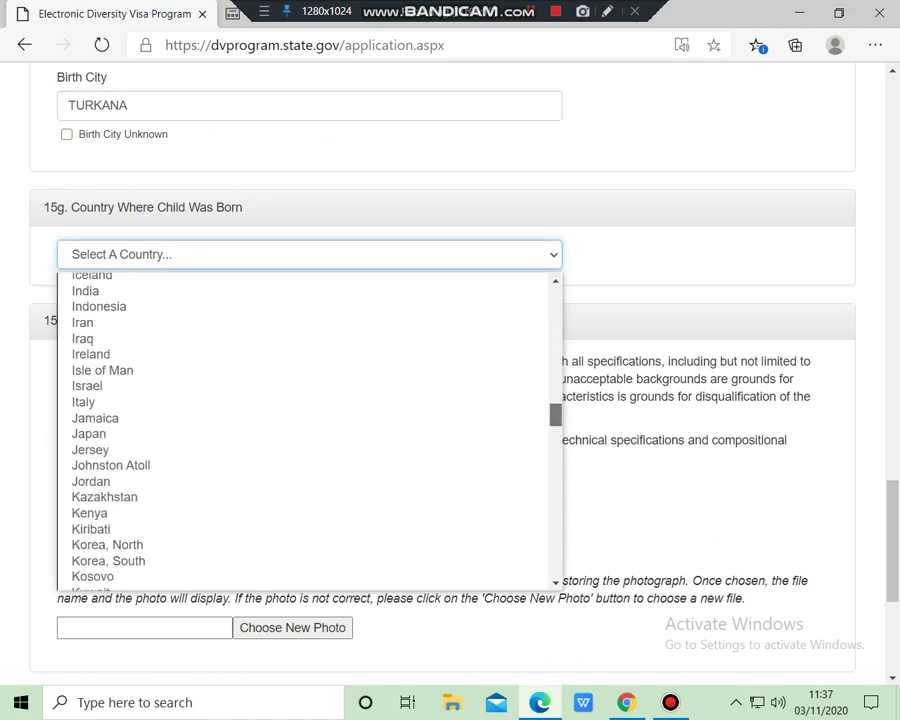
pyautogui.click(89, 513)
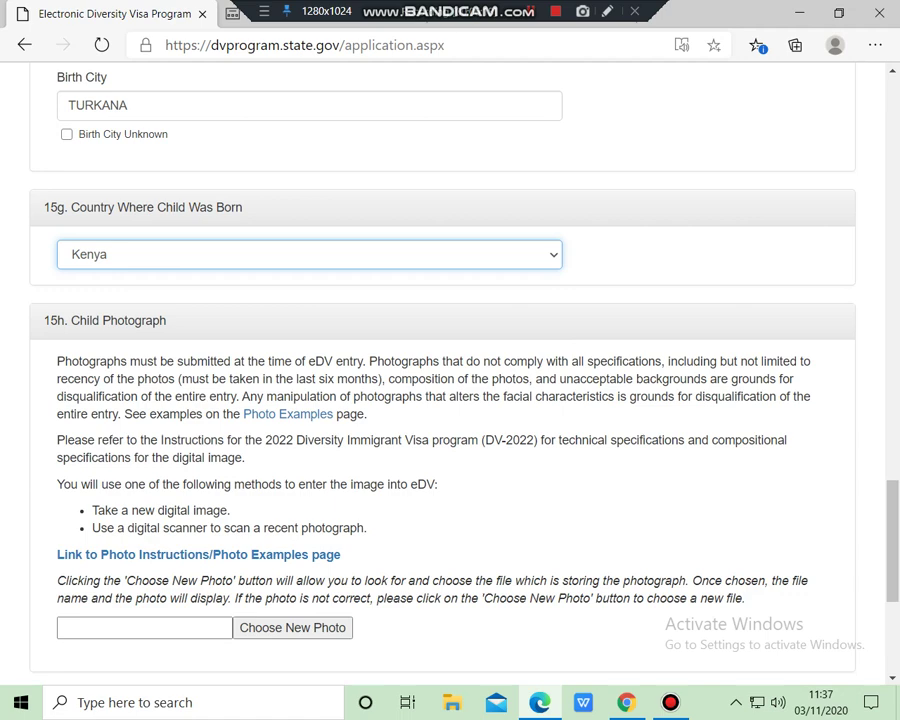
pyautogui.scroll(-2, 450, 400)
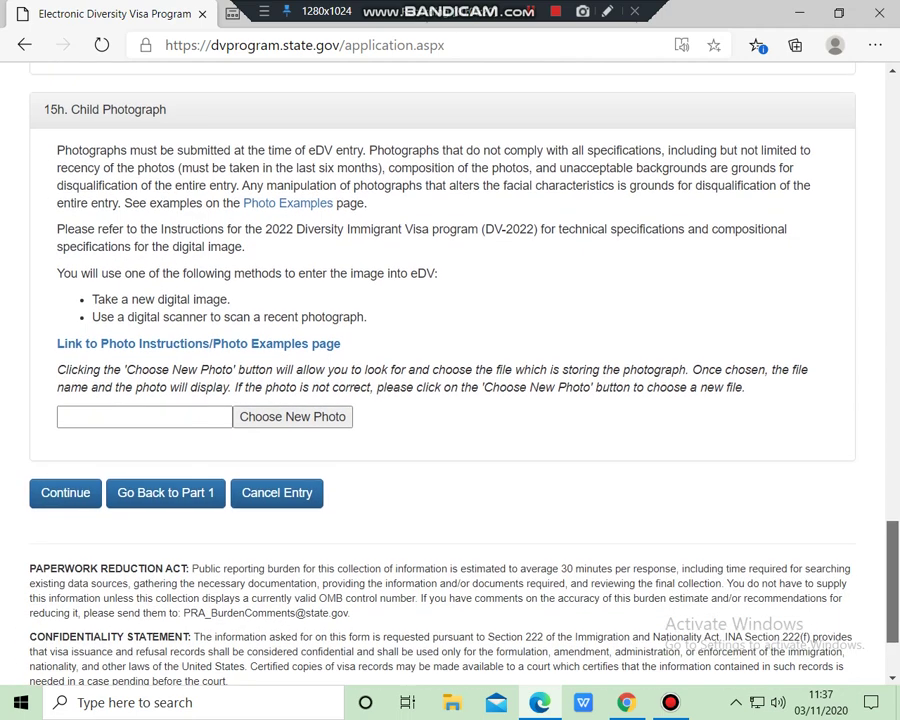
# Upload M2.jpg as Child #1's photograph and continue to the review page
pyautogui.click(292, 414)
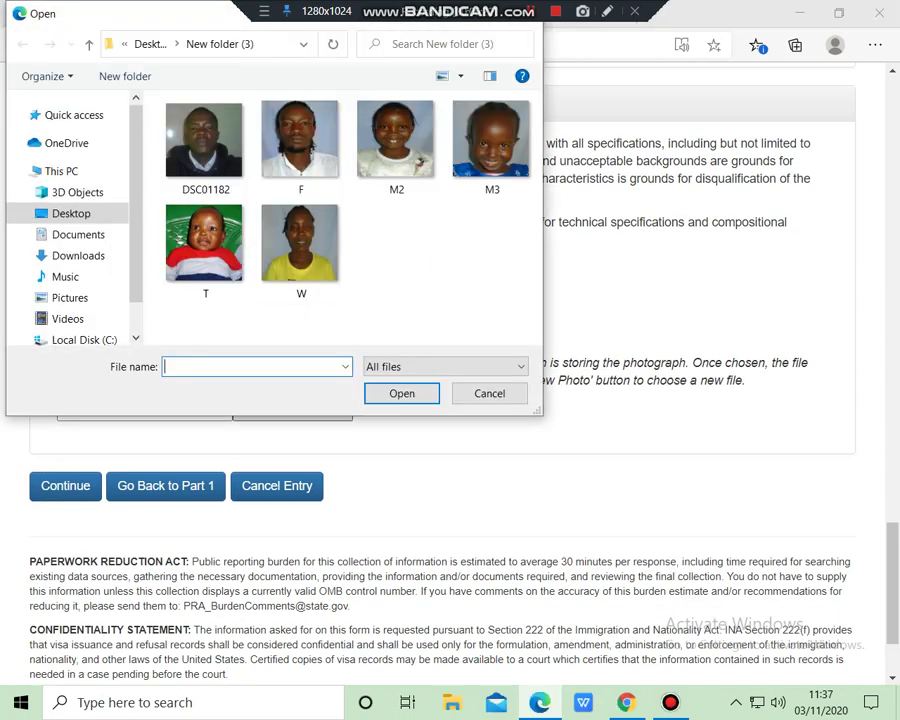
pyautogui.click(396, 140)
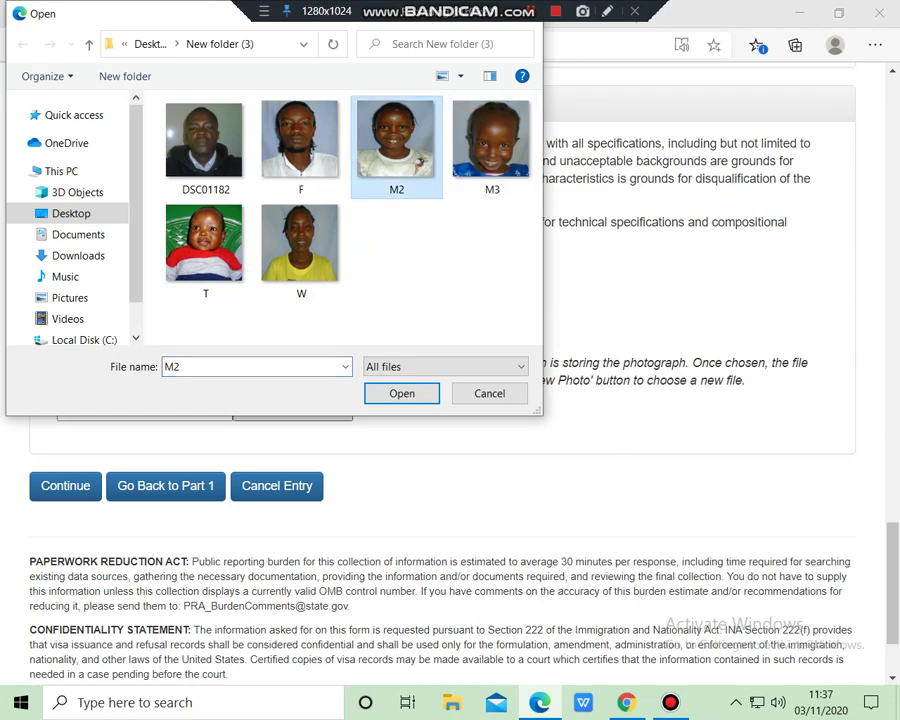
pyautogui.doubleClick(396, 140)
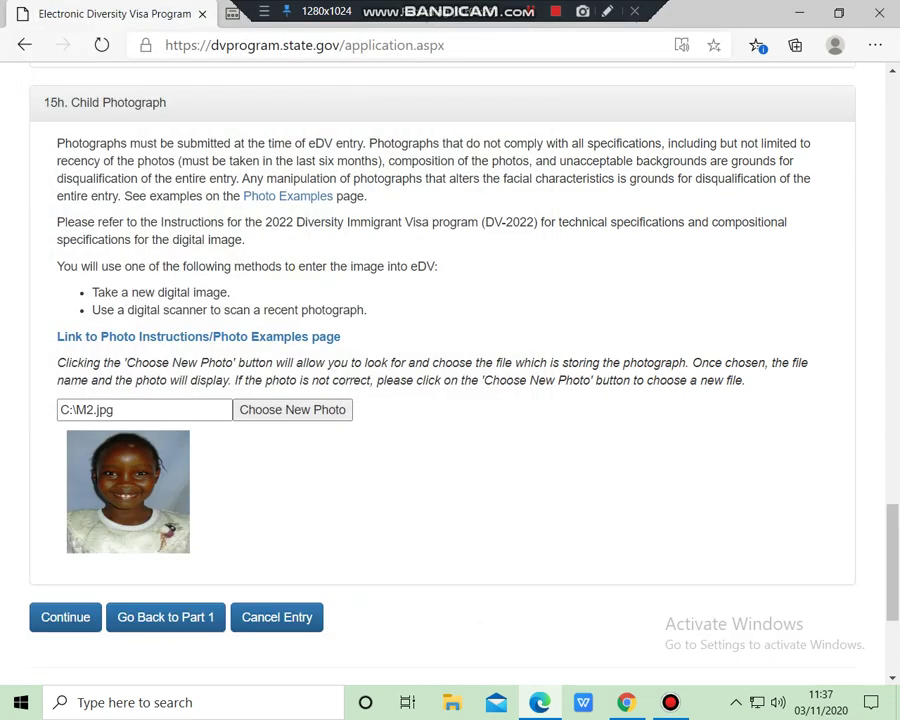
pyautogui.scroll(-3, 450, 370)
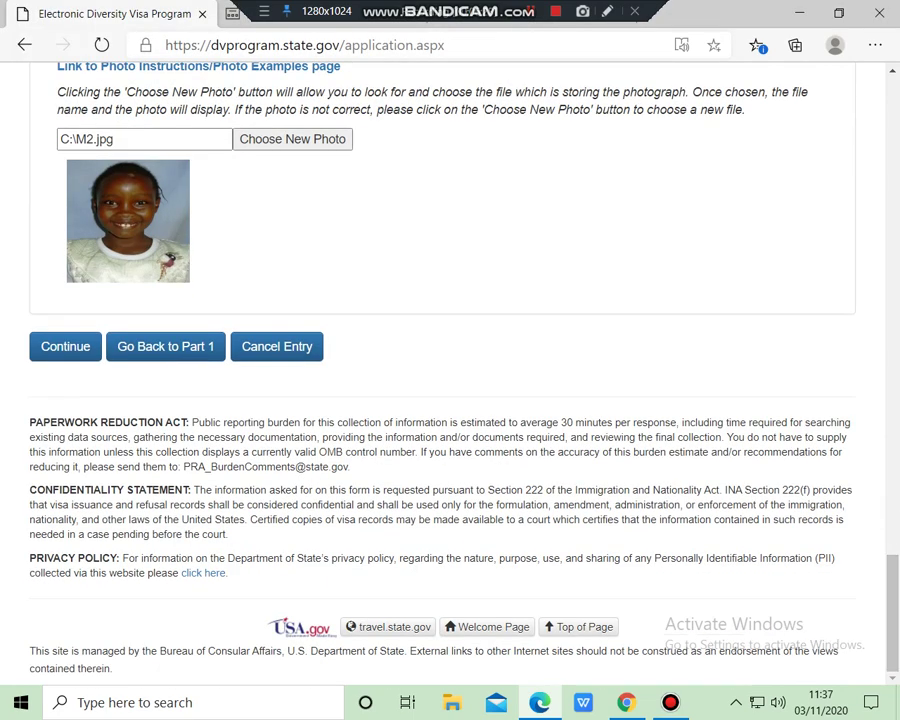
pyautogui.press('Return')
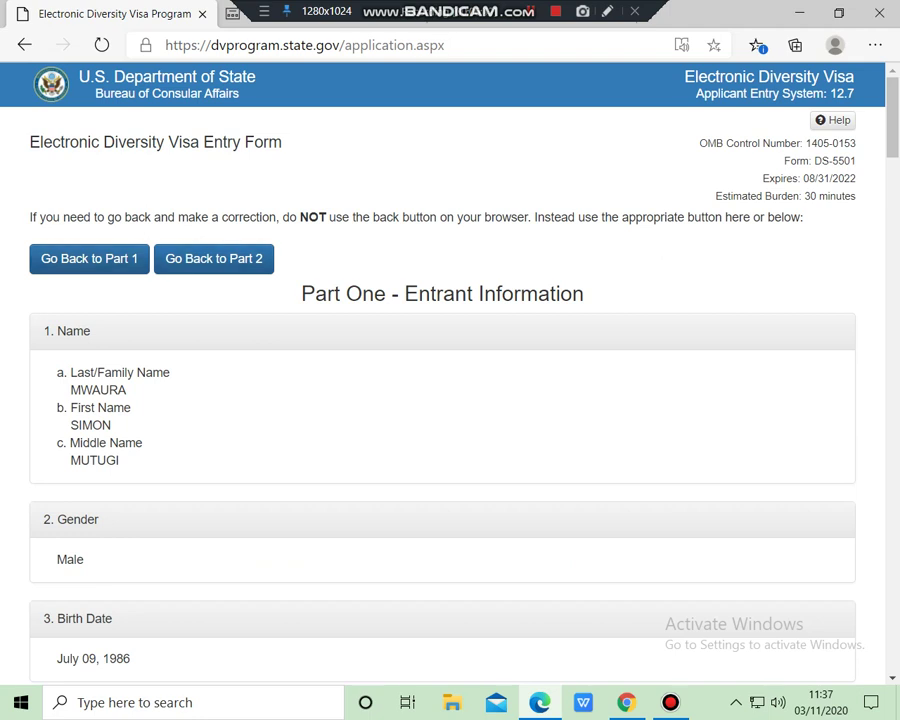
# Scroll through the review page's Part One and Part Two summaries down to Submit
pyautogui.scroll(-5, 442, 400)
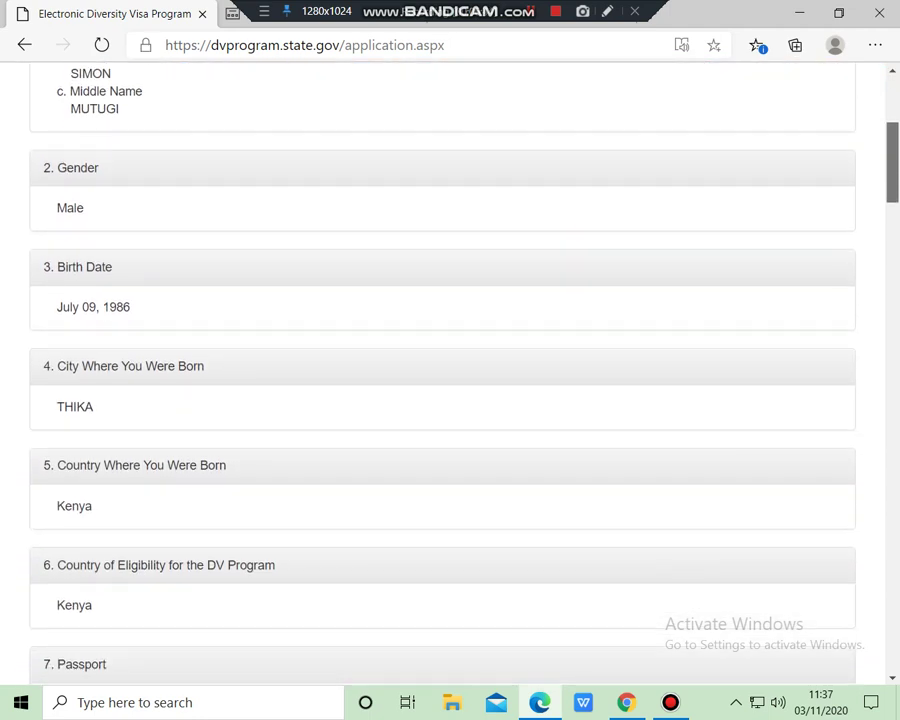
pyautogui.scroll(-1, 442, 400)
pyautogui.scroll(-8, 442, 400)
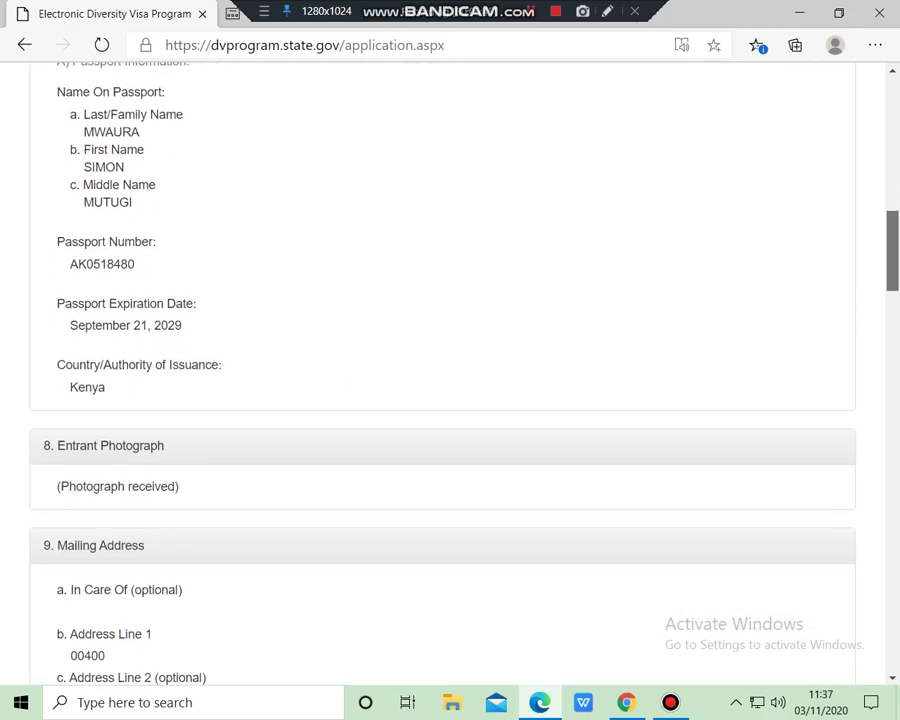
pyautogui.scroll(-6, 442, 400)
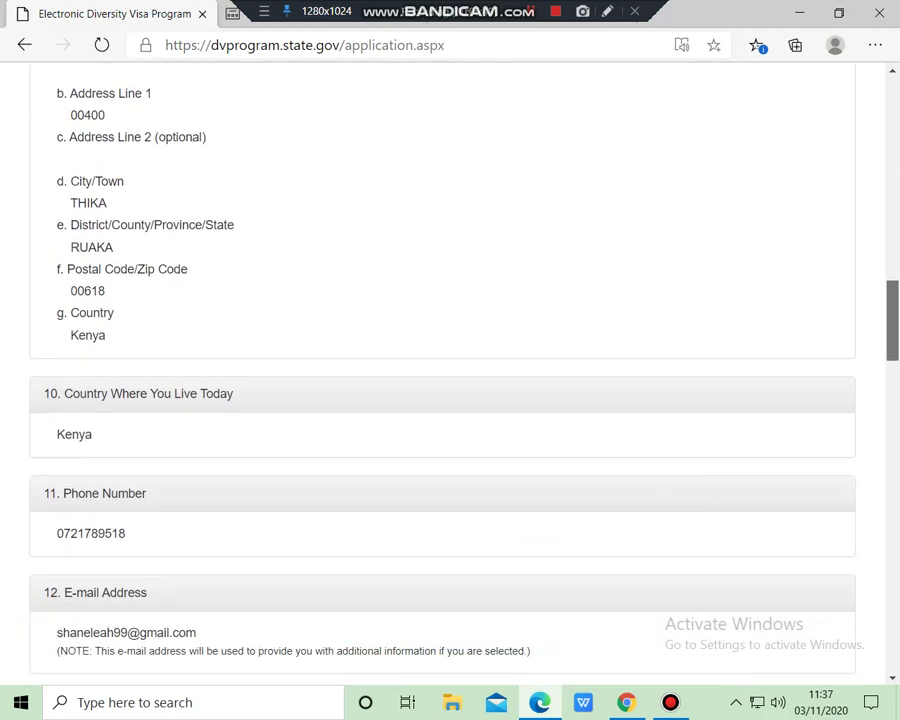
pyautogui.scroll(-7, 450, 370)
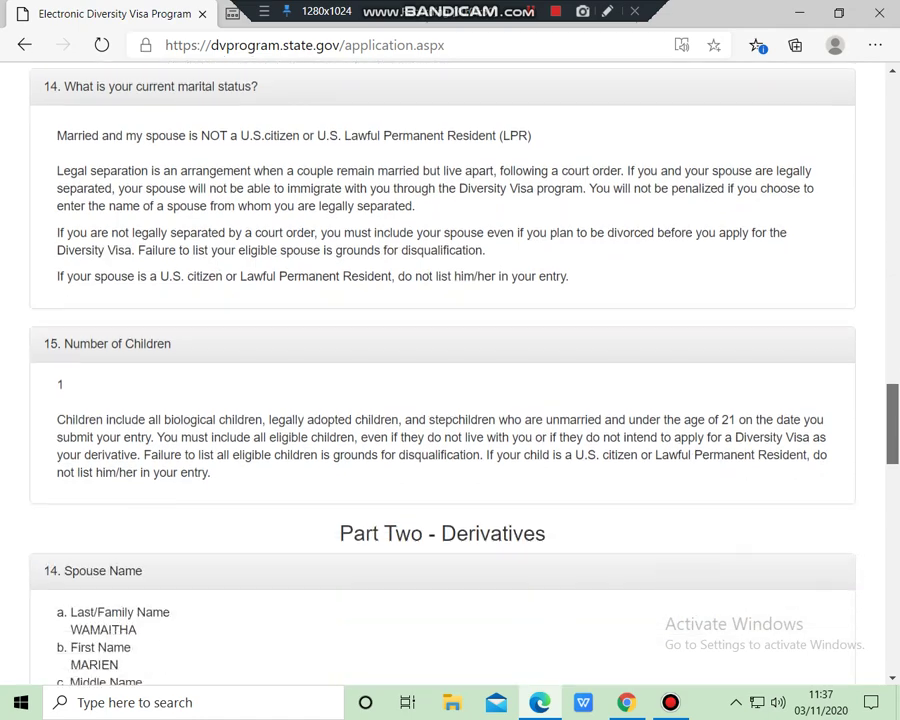
pyautogui.scroll(-10, 450, 370)
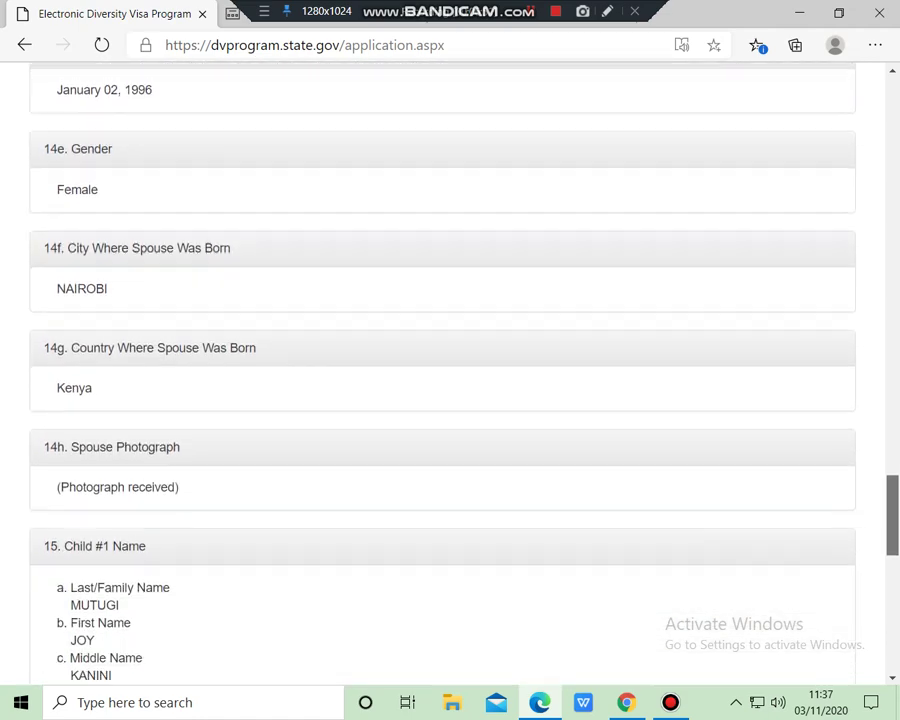
pyautogui.scroll(-2, 450, 370)
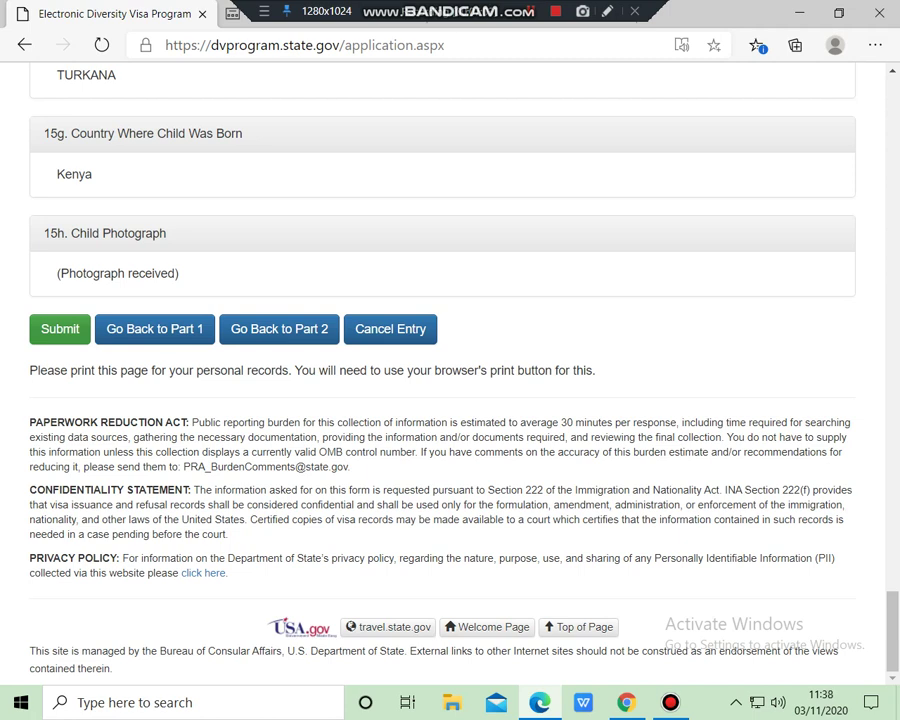
# Submit the DV-2022 entry and print the Success! confirmation page
pyautogui.click(60, 328)
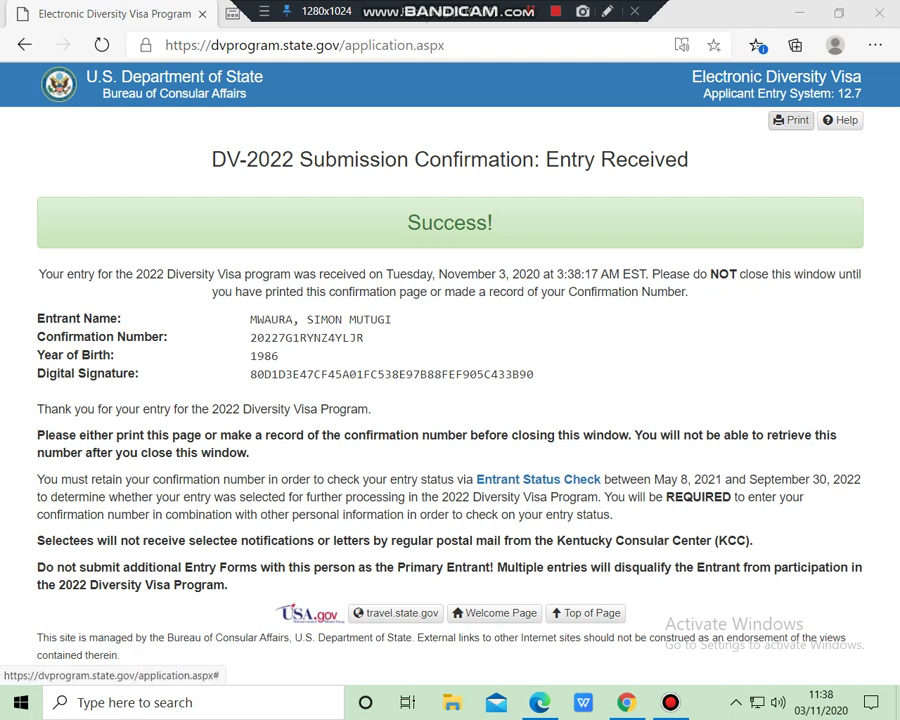
pyautogui.click(790, 120)
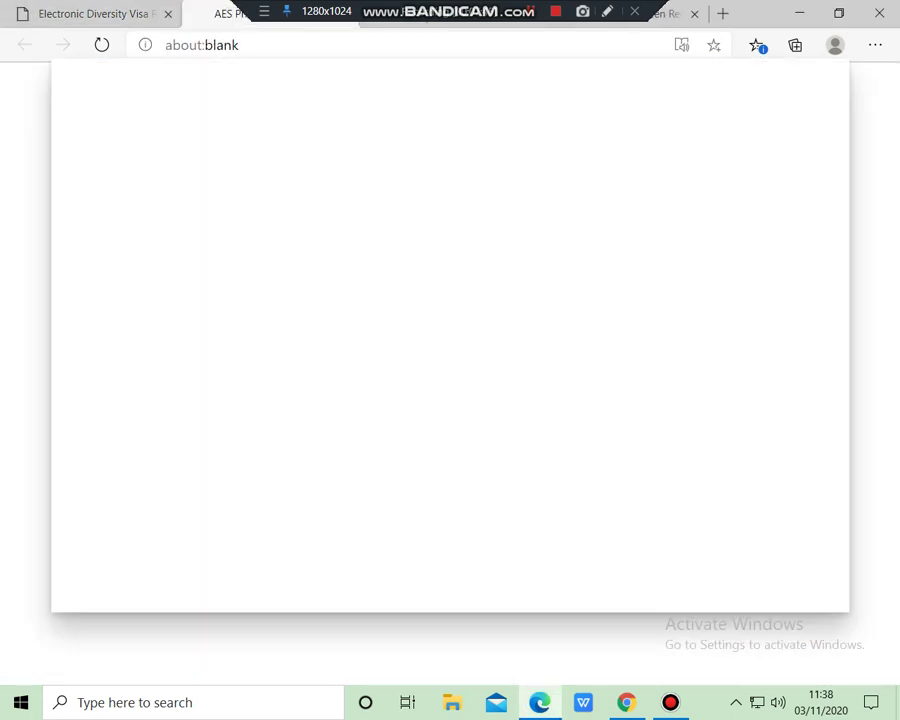